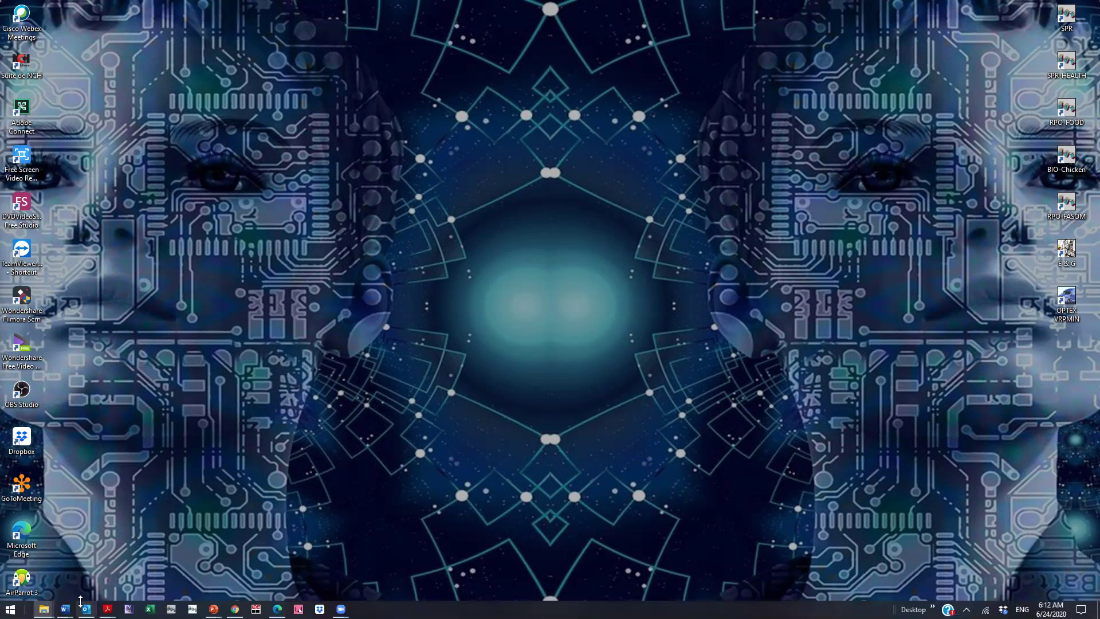
# - Close all open Word windows
pyautogui.moveTo(64, 609)
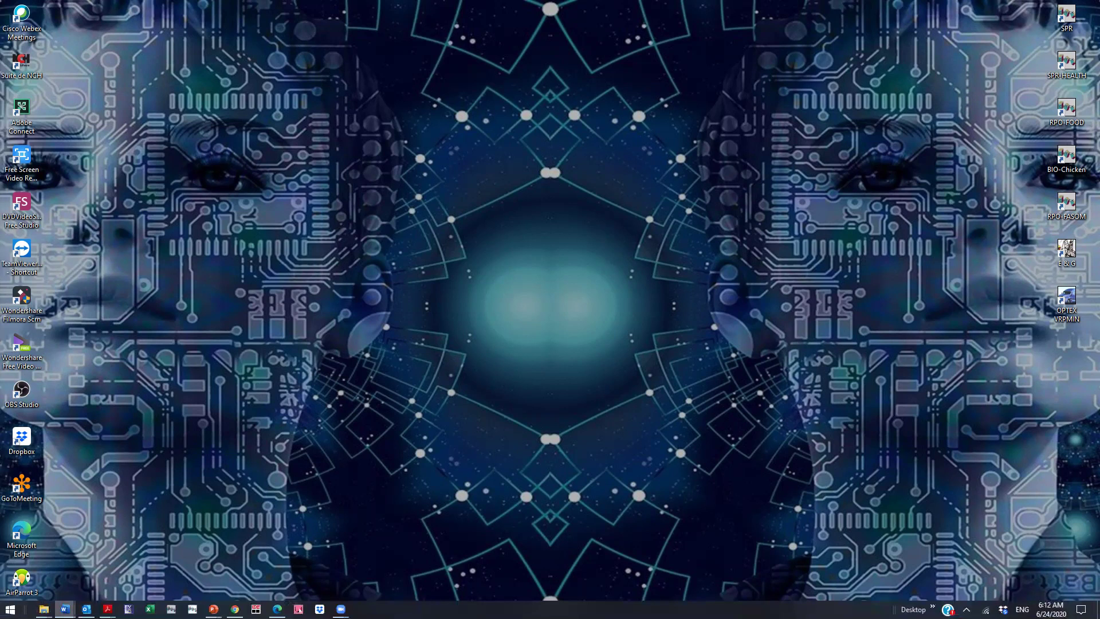
pyautogui.rightClick(62, 603)
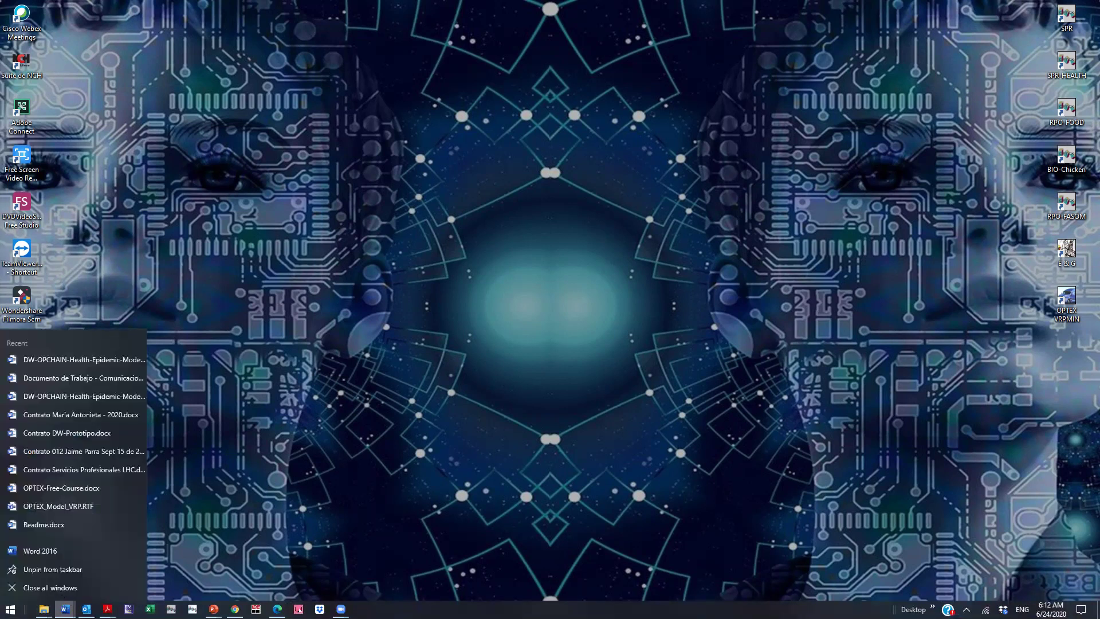
pyautogui.click(66, 590)
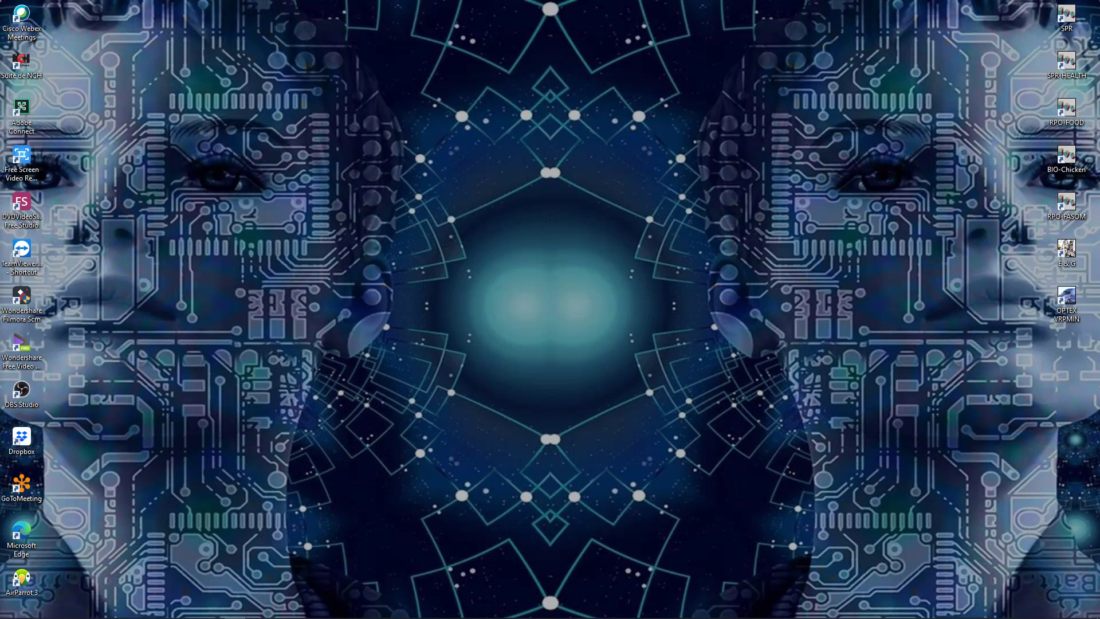
# - Place the OPBALIN shortcut in the empty upper middle area of the desktop
pyautogui.moveTo(38, 616)
pyautogui.moveTo(3, 590); pyautogui.dragTo(452, 138)
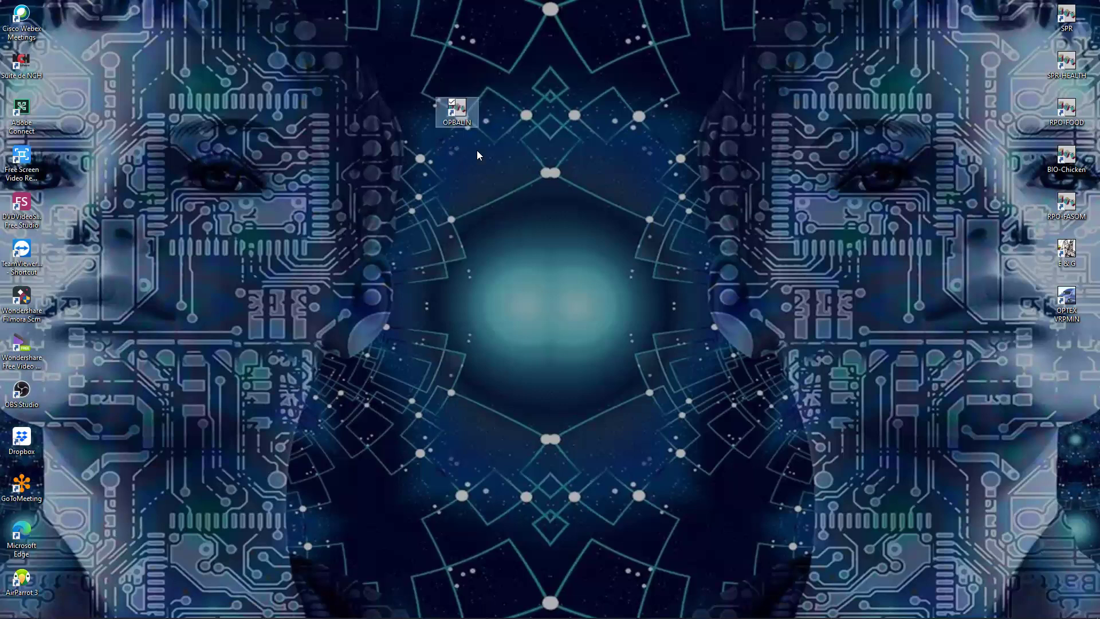
pyautogui.click(532, 129)
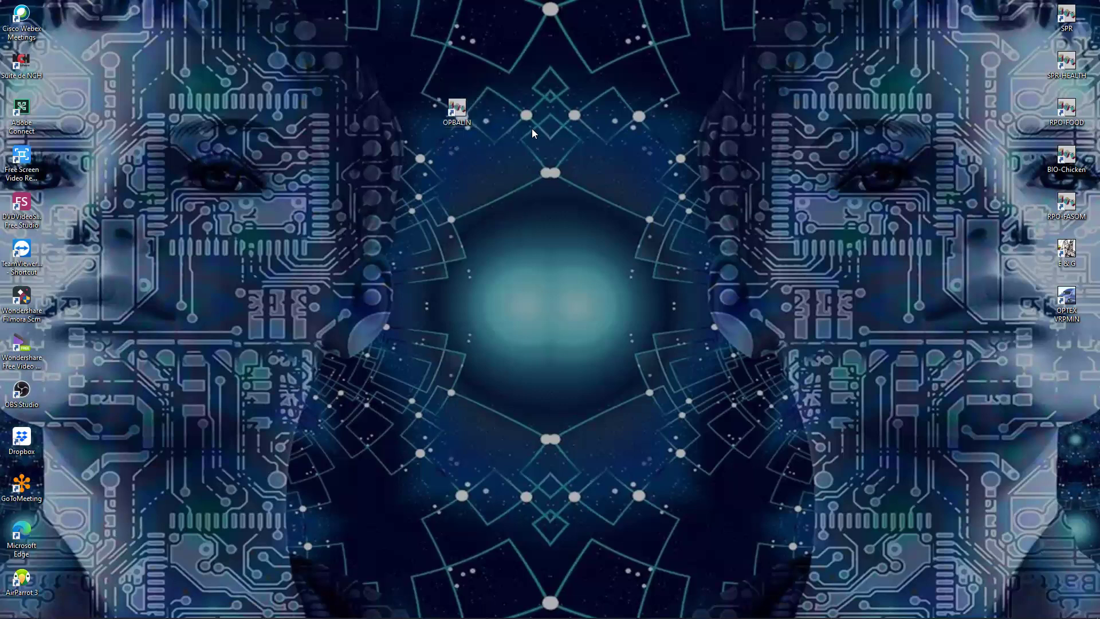
# - Inspect the target path in the OPBALIN shortcut's properties and close them without changes
pyautogui.rightClick(459, 117)
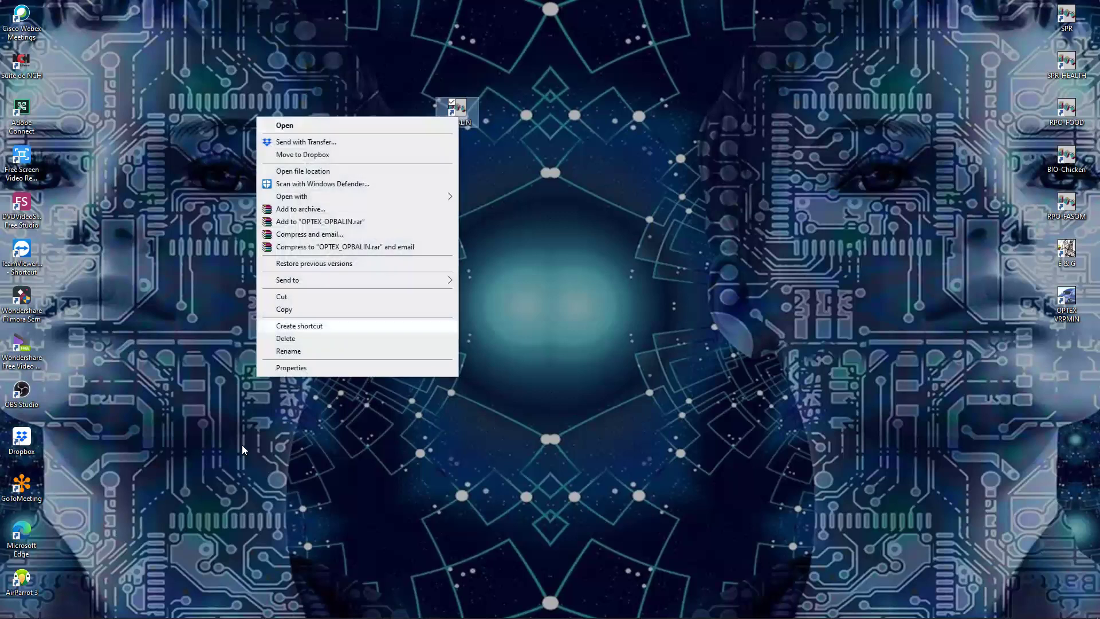
pyautogui.click(304, 370)
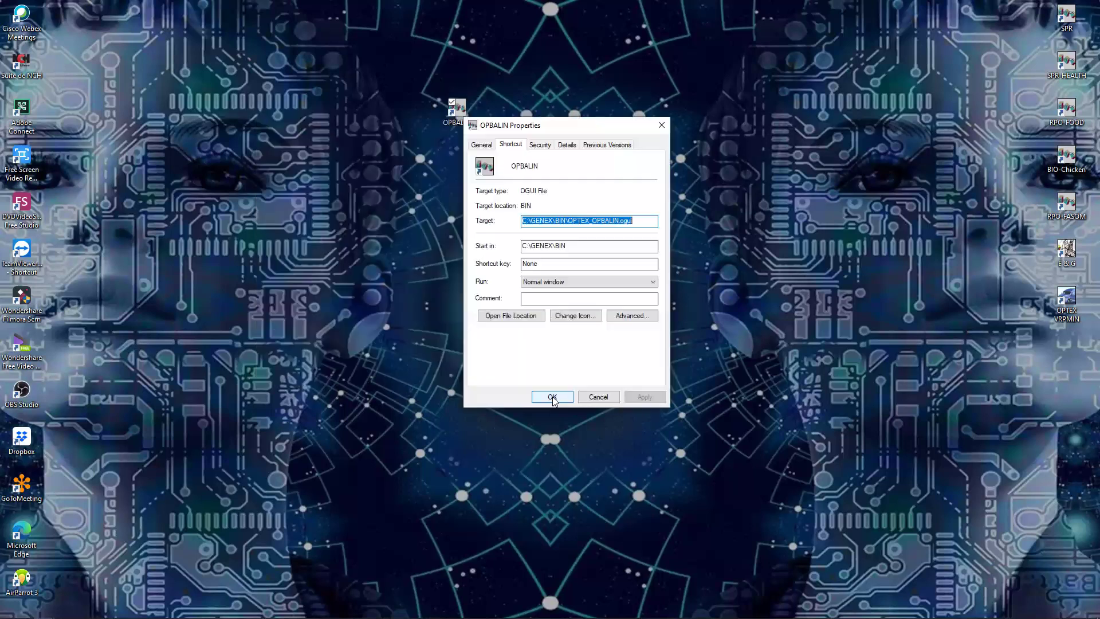
pyautogui.click(646, 225)
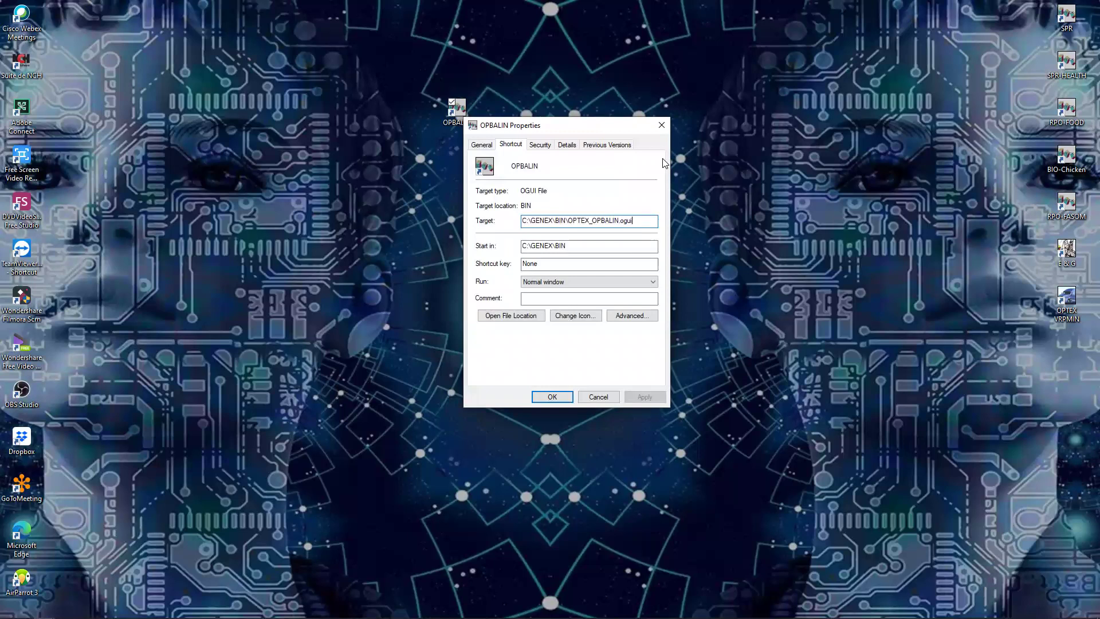
pyautogui.click(660, 125)
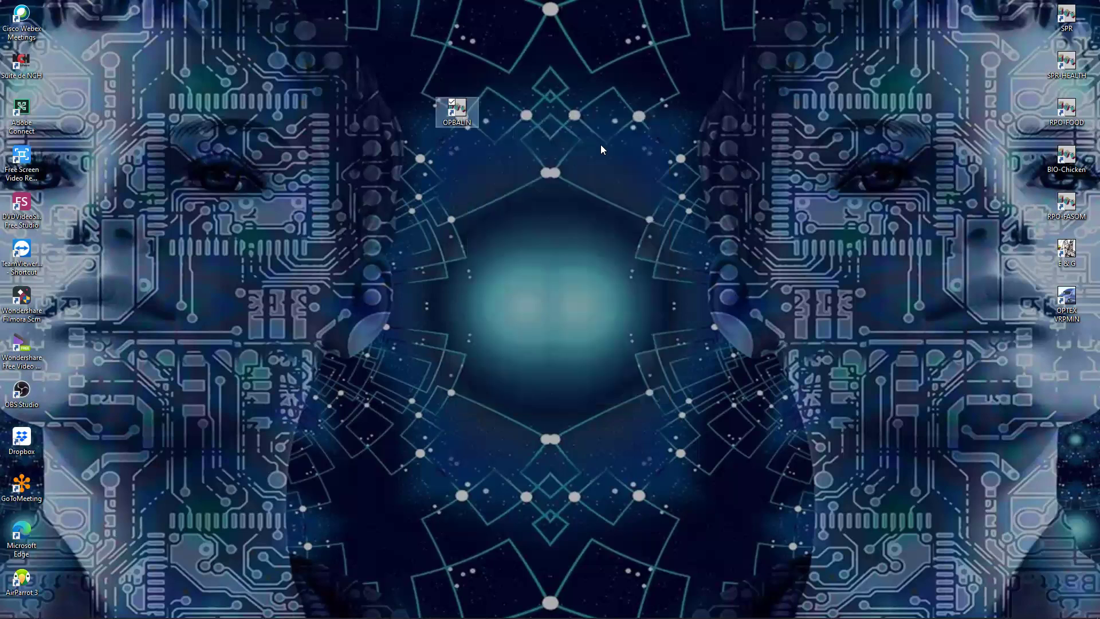
# - Open the OPBALIN shortcut's configuration file in Notepad, review its lines and the genex folder path, and close it
pyautogui.rightClick(463, 120)
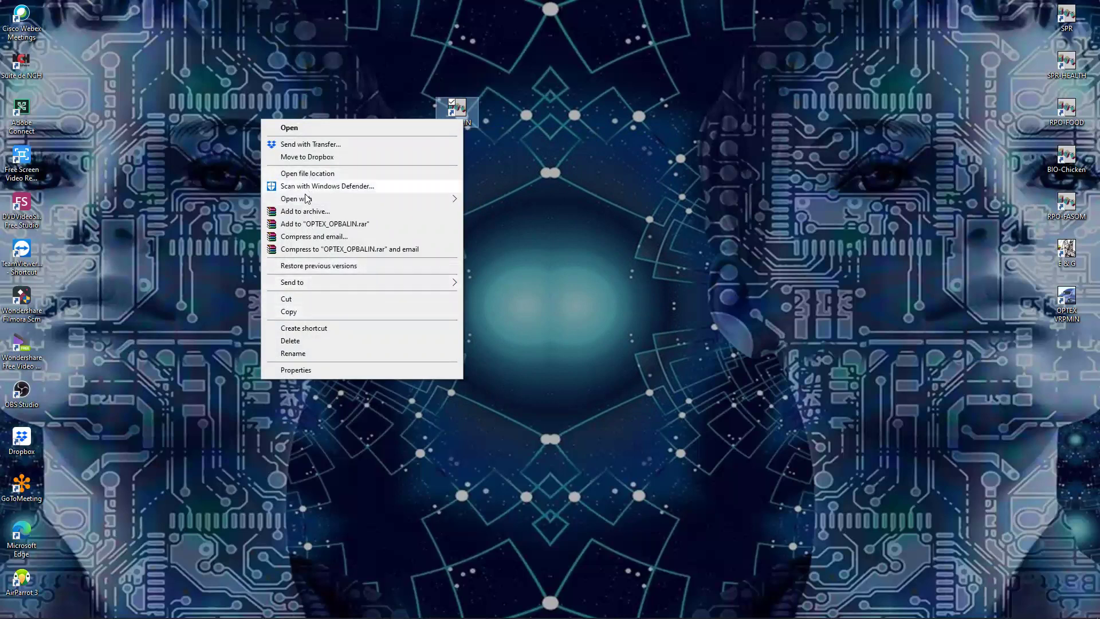
pyautogui.moveTo(309, 205)
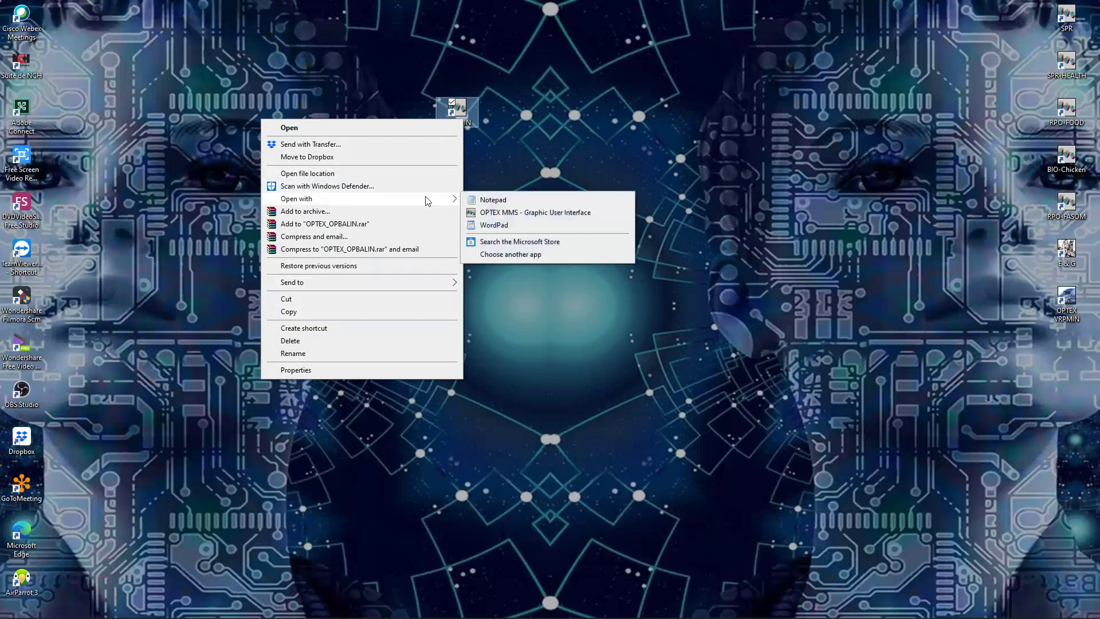
pyautogui.click(483, 201)
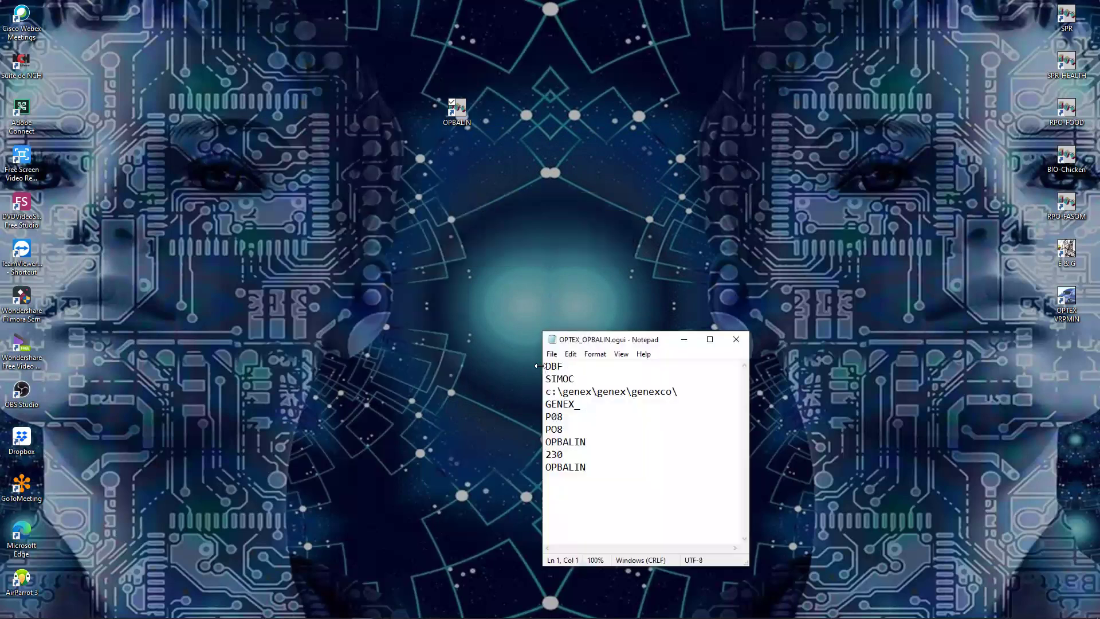
pyautogui.click(585, 480)
pyautogui.moveTo(586, 480); pyautogui.dragTo(530, 352)
pyautogui.click(601, 422)
pyautogui.moveTo(595, 399); pyautogui.dragTo(561, 395)
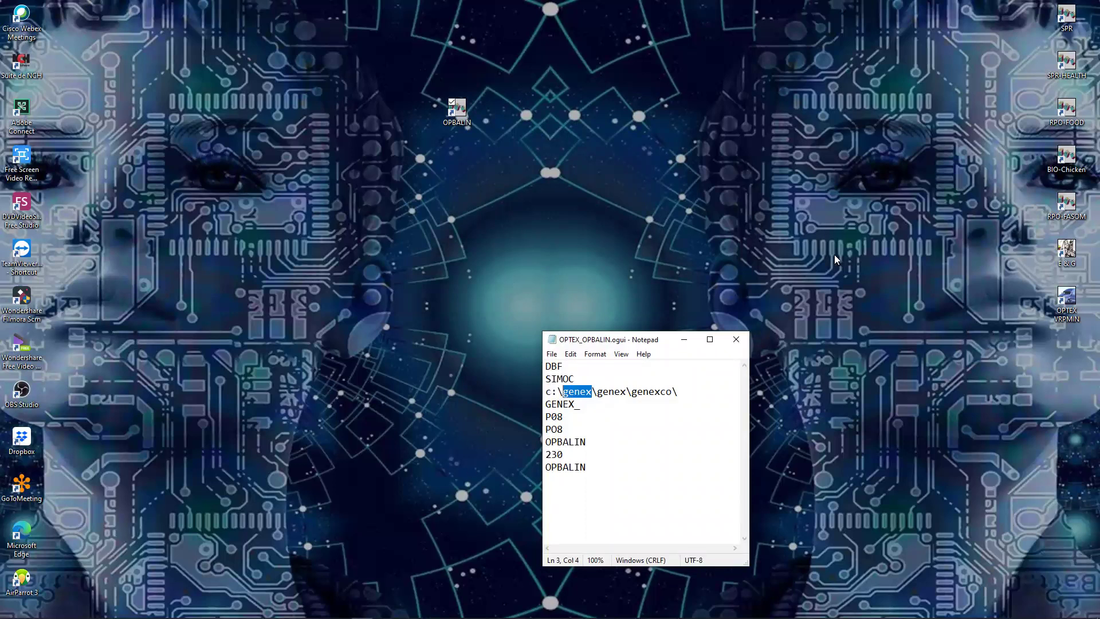
pyautogui.click(736, 341)
# - Duplicate the OPBALIN shortcut on the desktop and rename the copy VRP-MIN
pyautogui.rightClick(459, 124)
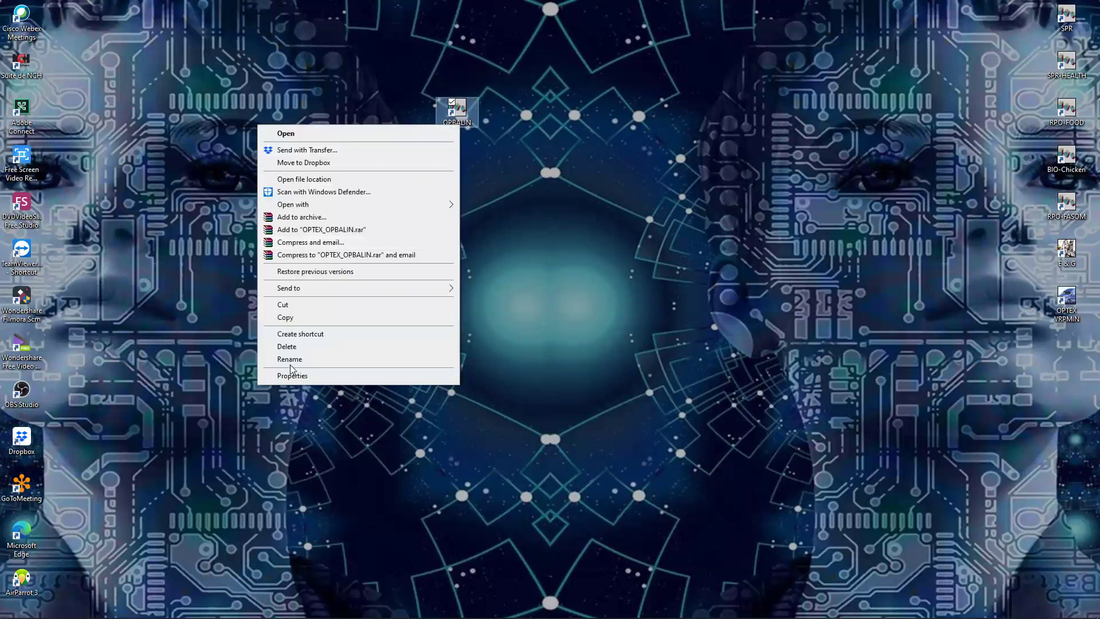
pyautogui.click(314, 316)
pyautogui.rightClick(523, 269)
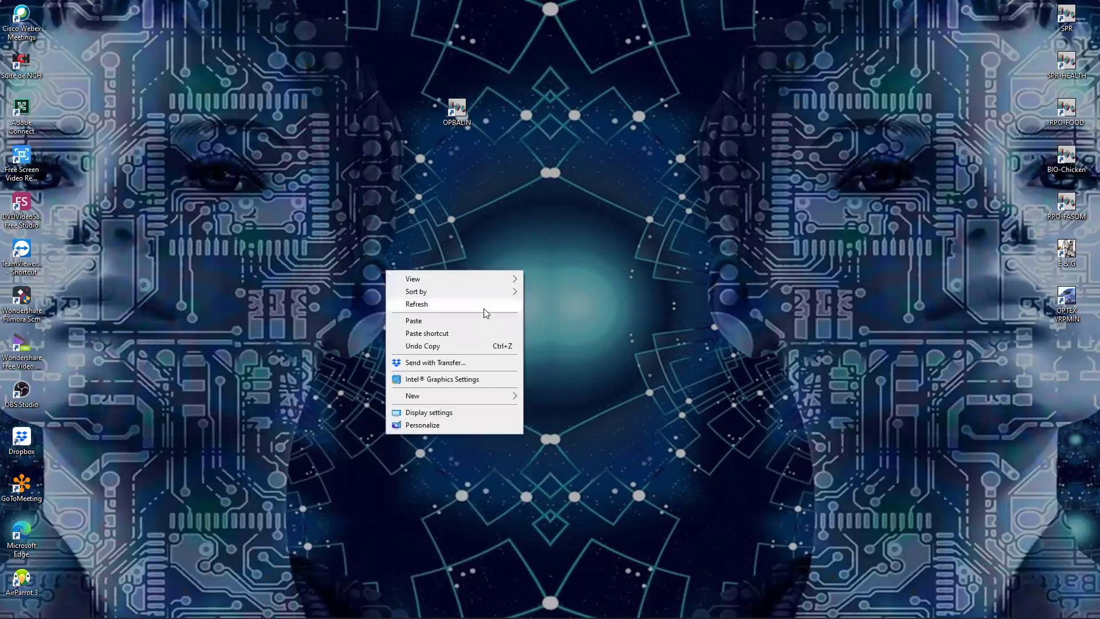
pyautogui.click(463, 319)
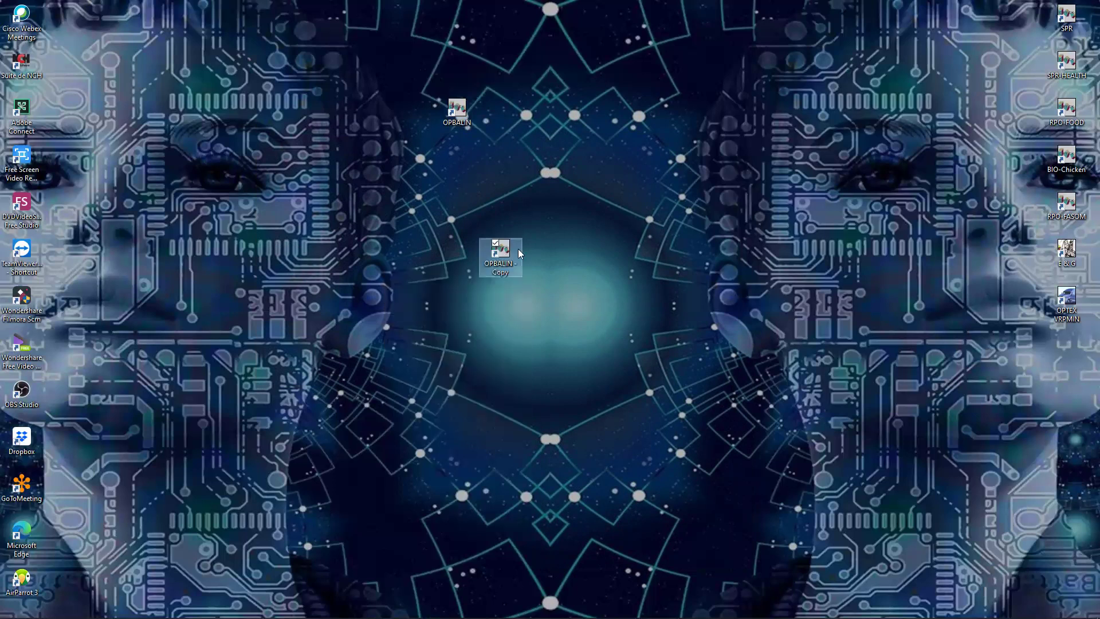
pyautogui.rightClick(498, 265)
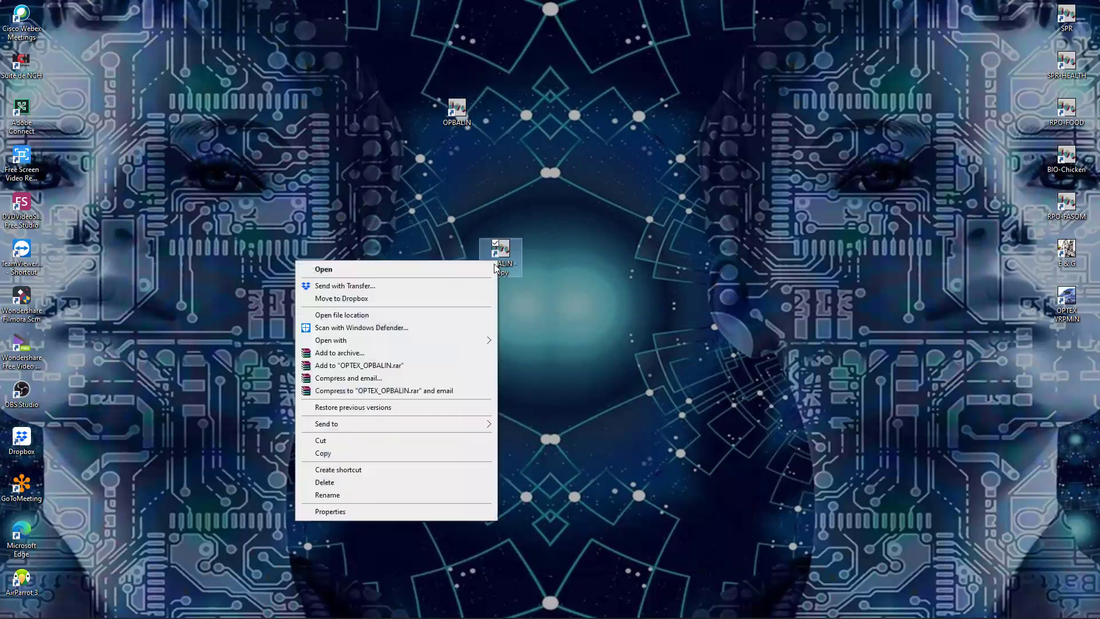
pyautogui.click(333, 494)
pyautogui.write('V')
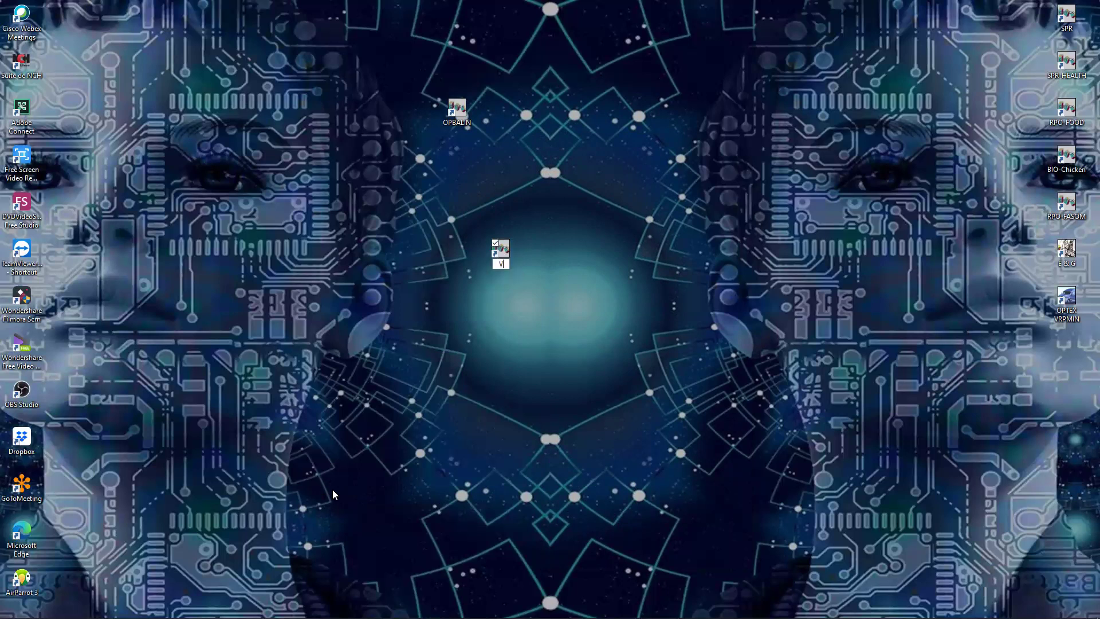
pyautogui.write('RP-MIN')
# - Open the VRP-MIN shortcut's configuration file in Notepad and replace both OPBALIN lines with VRPMIN
pyautogui.rightClick(506, 265)
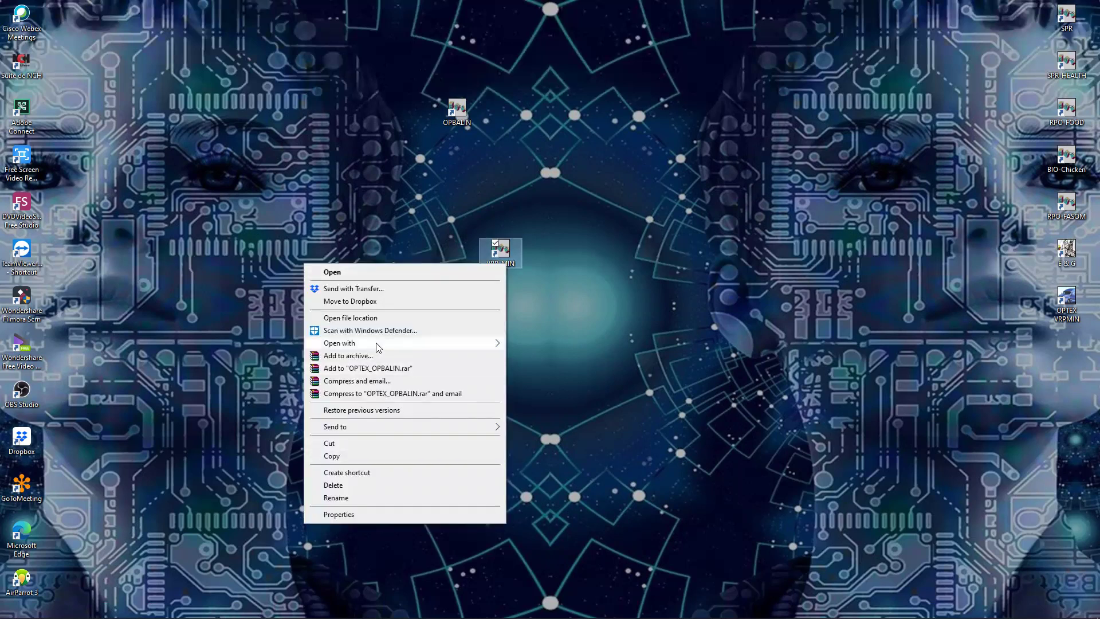
pyautogui.moveTo(378, 346)
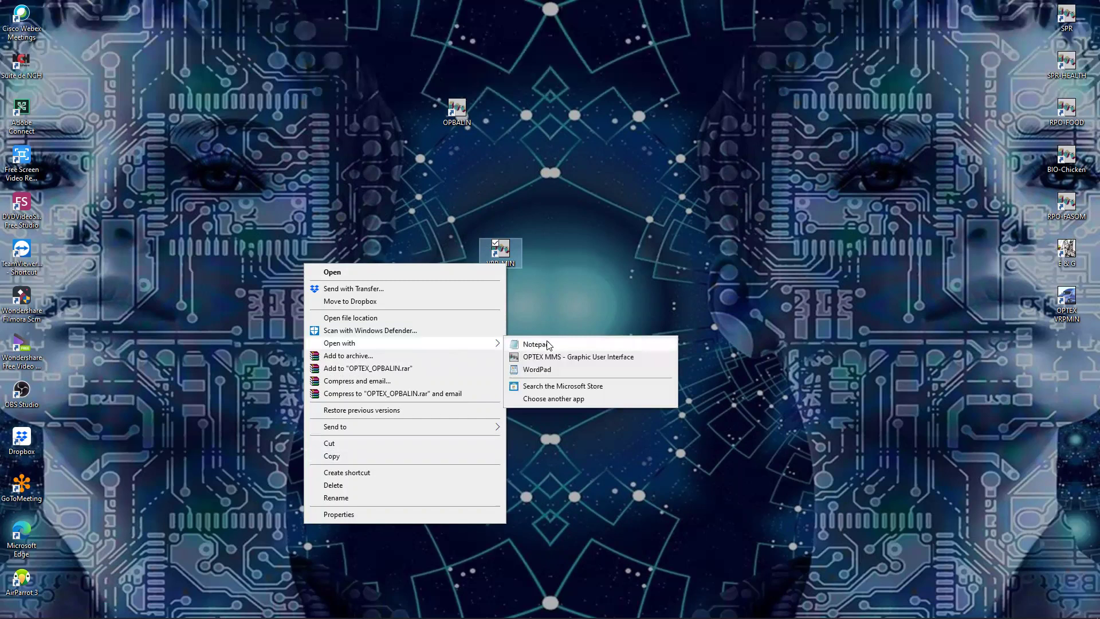
pyautogui.click(548, 343)
pyautogui.moveTo(586, 442); pyautogui.dragTo(544, 442)
pyautogui.write('VR')
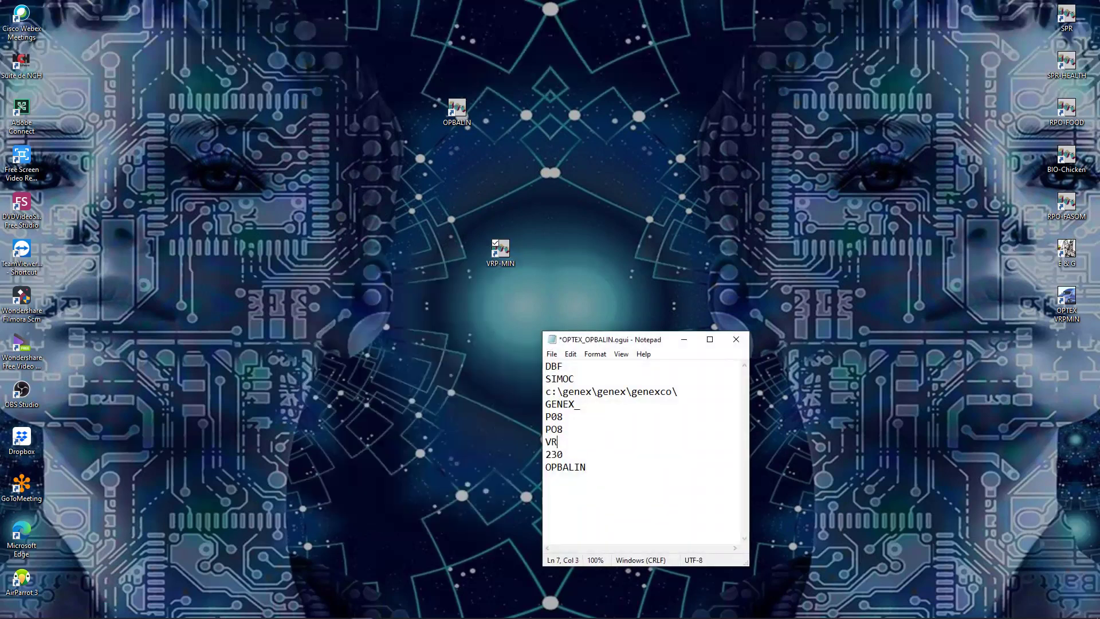
pyautogui.write('PMIN')
pyautogui.click(585, 468)
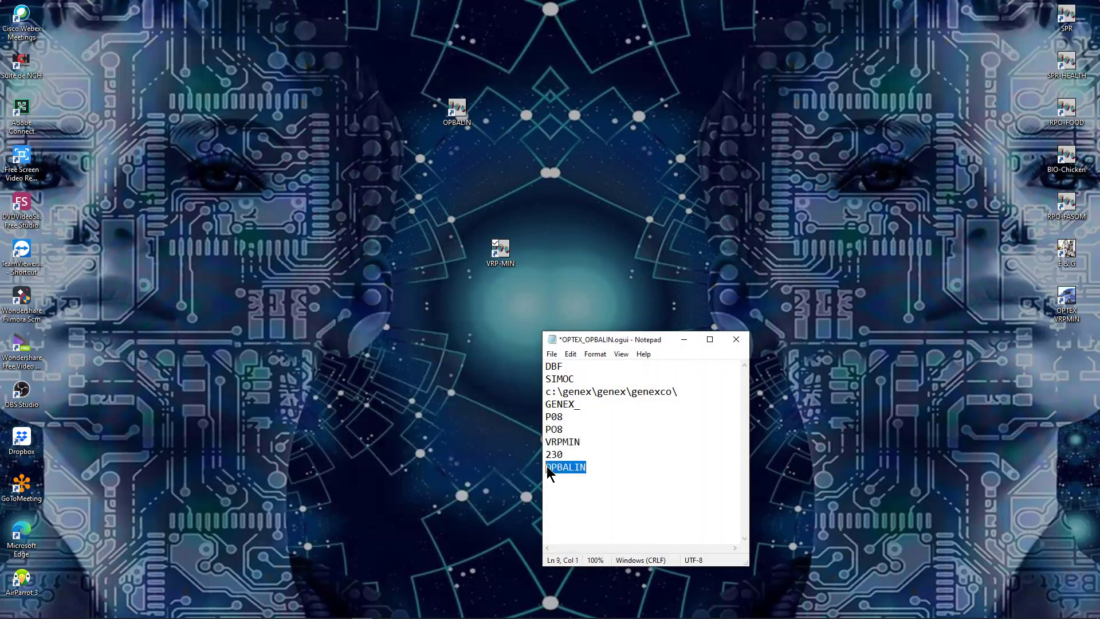
pyautogui.write('VRPMIN')
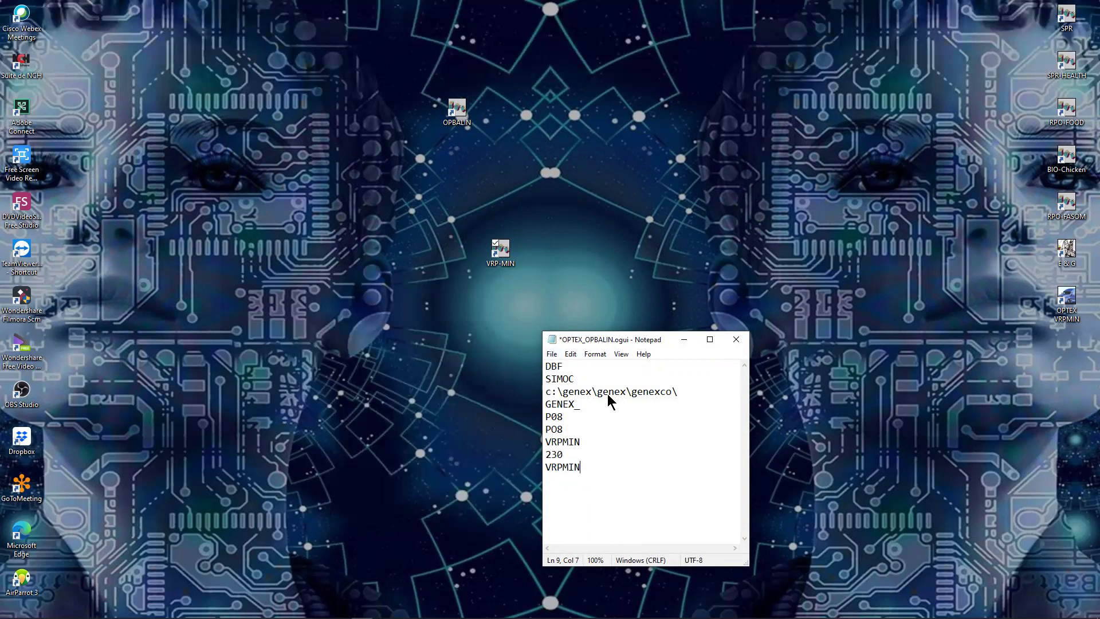
# - Highlight the c:\genex\genex\genexco\ path line and place the OPTEX INI GENEX shortcut on the desktop
pyautogui.click(674, 392)
pyautogui.moveTo(676, 392); pyautogui.dragTo(519, 398)
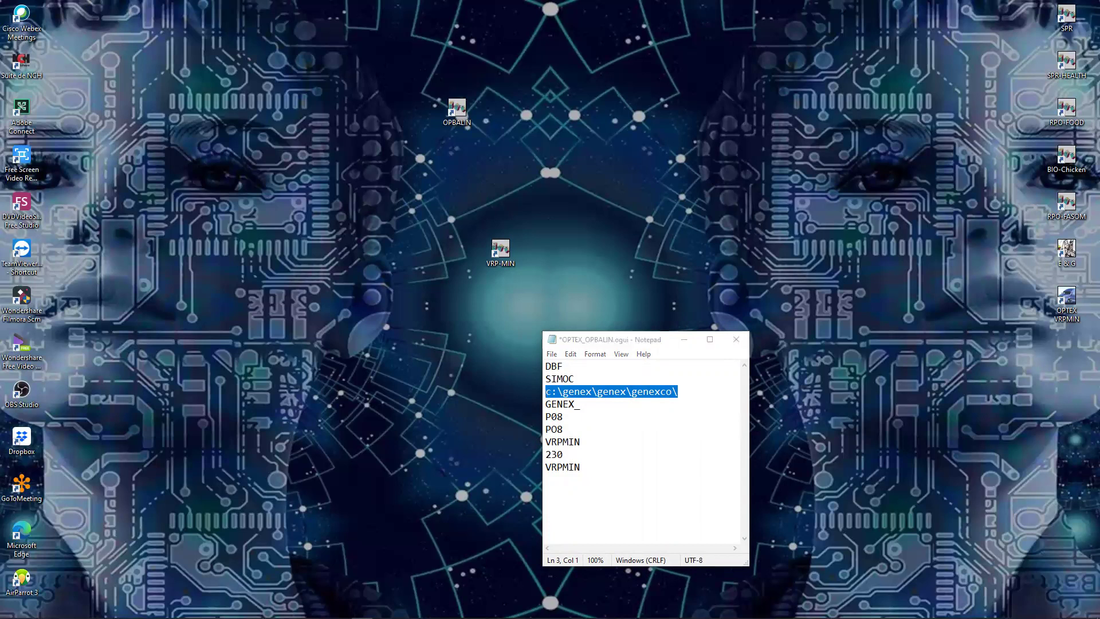
pyautogui.moveTo(829, 191); pyautogui.dragTo(830, 212)
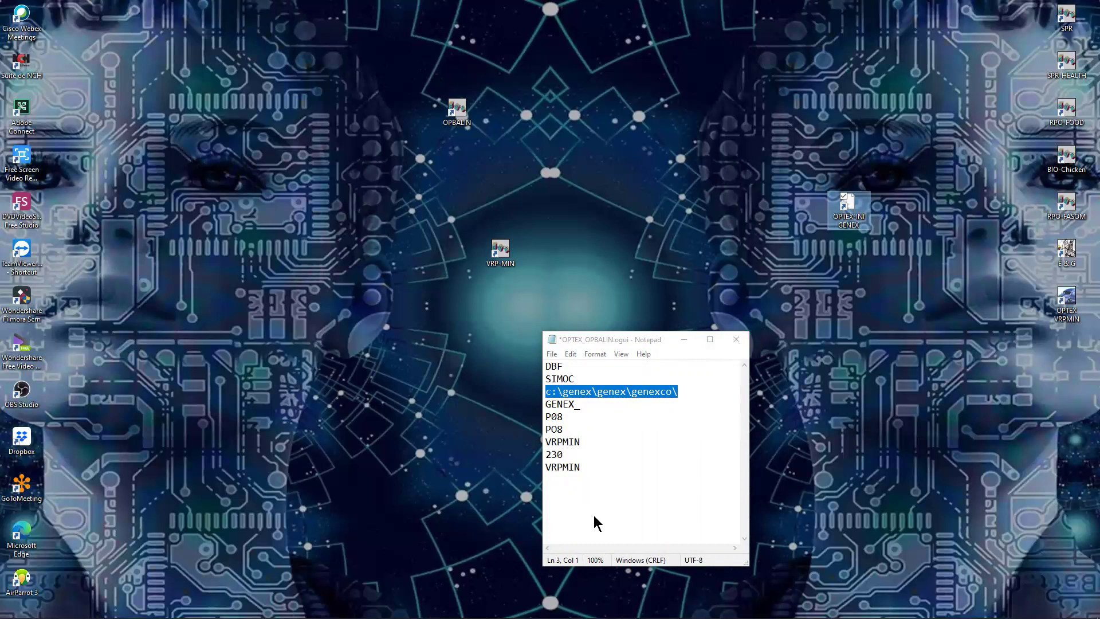
# - Close the configuration file with its changes saved and launch the application from the VRP-MIN shortcut
pyautogui.click(741, 345)
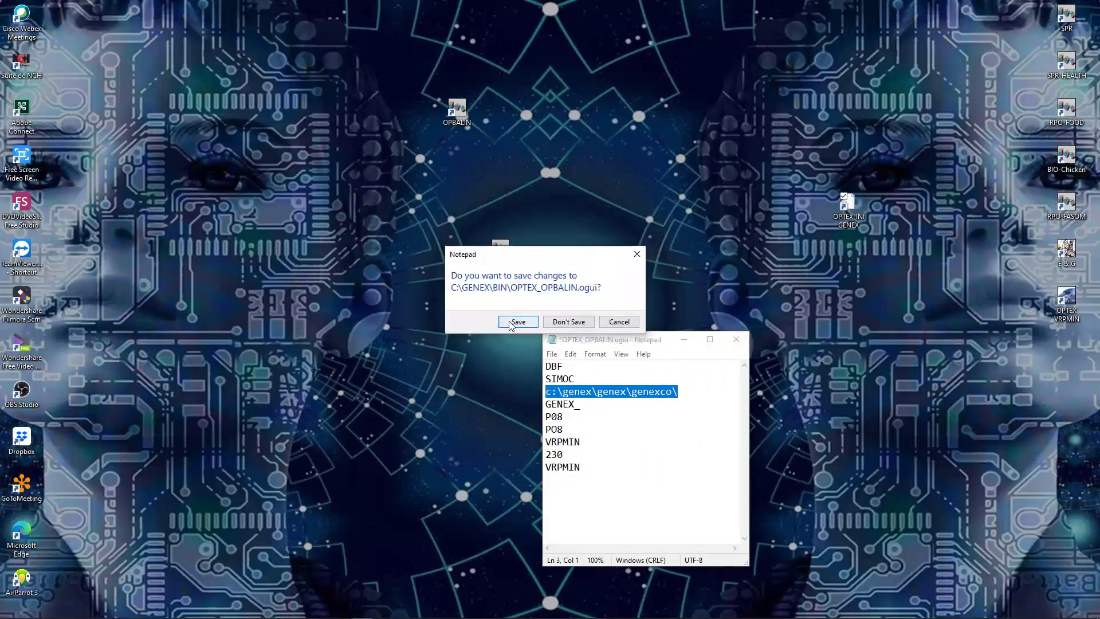
pyautogui.click(516, 322)
pyautogui.doubleClick(501, 252)
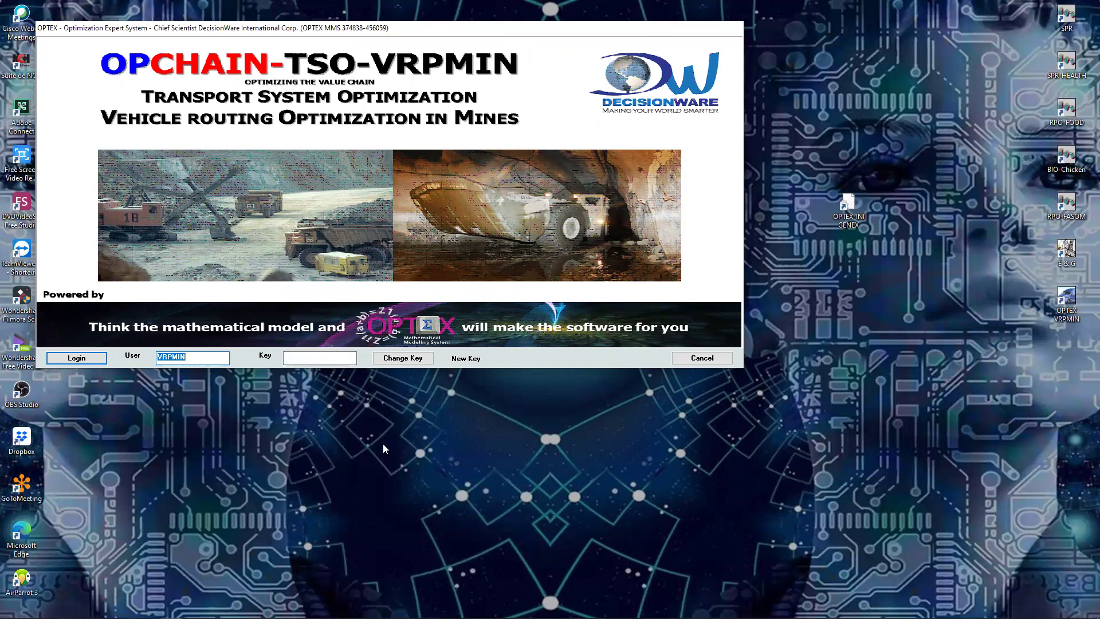
# - Move the VRPMIN login window down to uncover the desktop shortcuts and return it to the upper middle of the desktop
pyautogui.moveTo(381, 617)
pyautogui.click(235, 609)
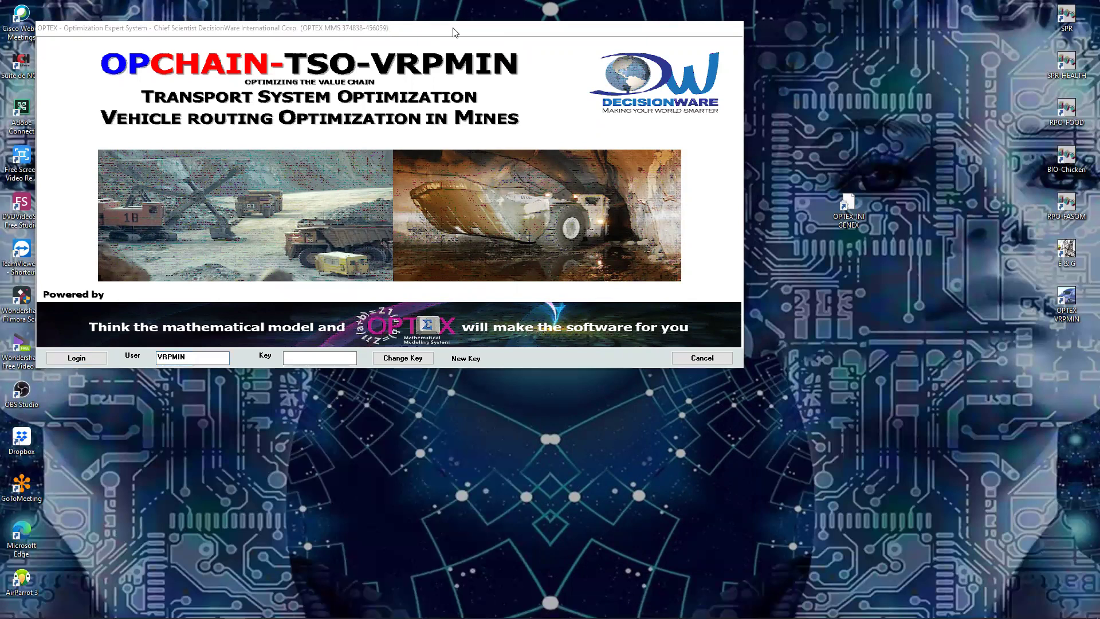
pyautogui.moveTo(453, 35); pyautogui.dragTo(675, 275)
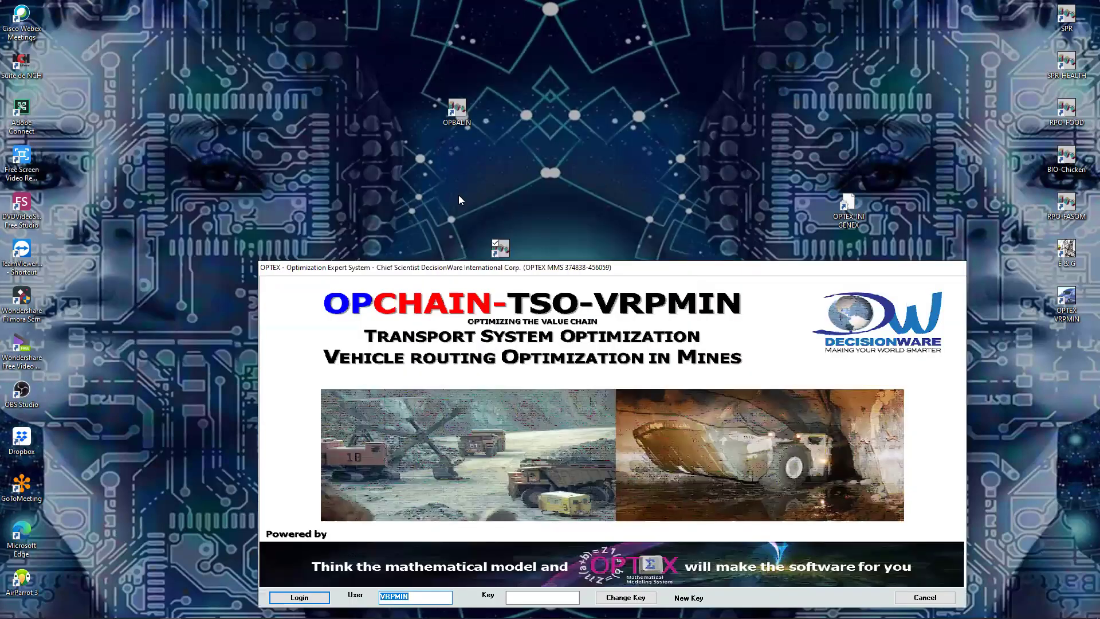
pyautogui.moveTo(506, 252); pyautogui.dragTo(500, 251)
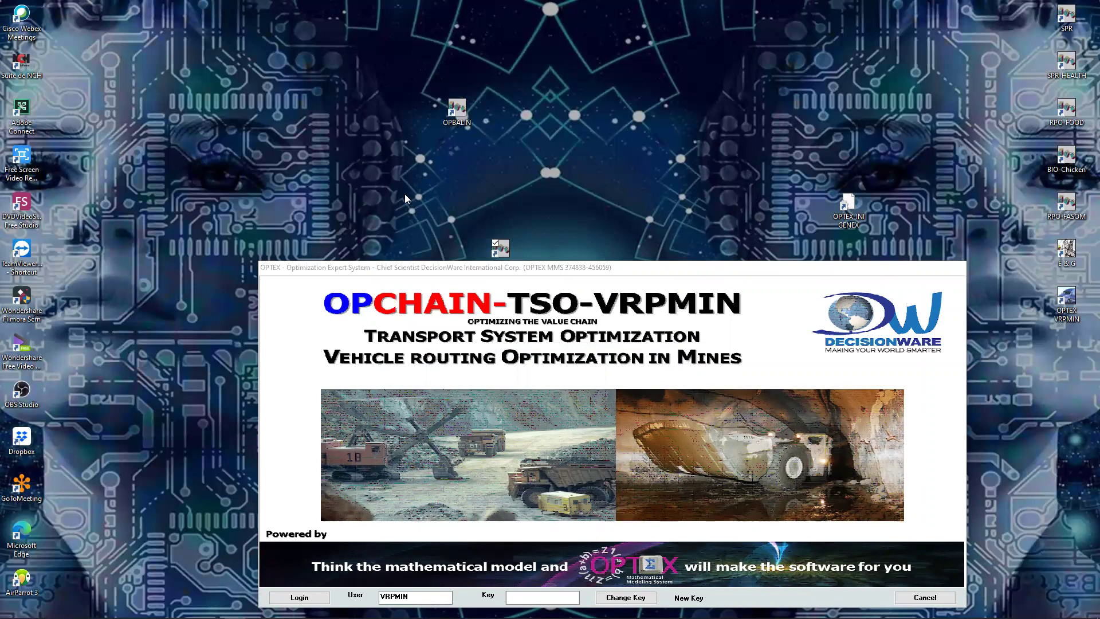
pyautogui.moveTo(504, 254); pyautogui.dragTo(9, 179)
pyautogui.moveTo(622, 277); pyautogui.dragTo(596, 90)
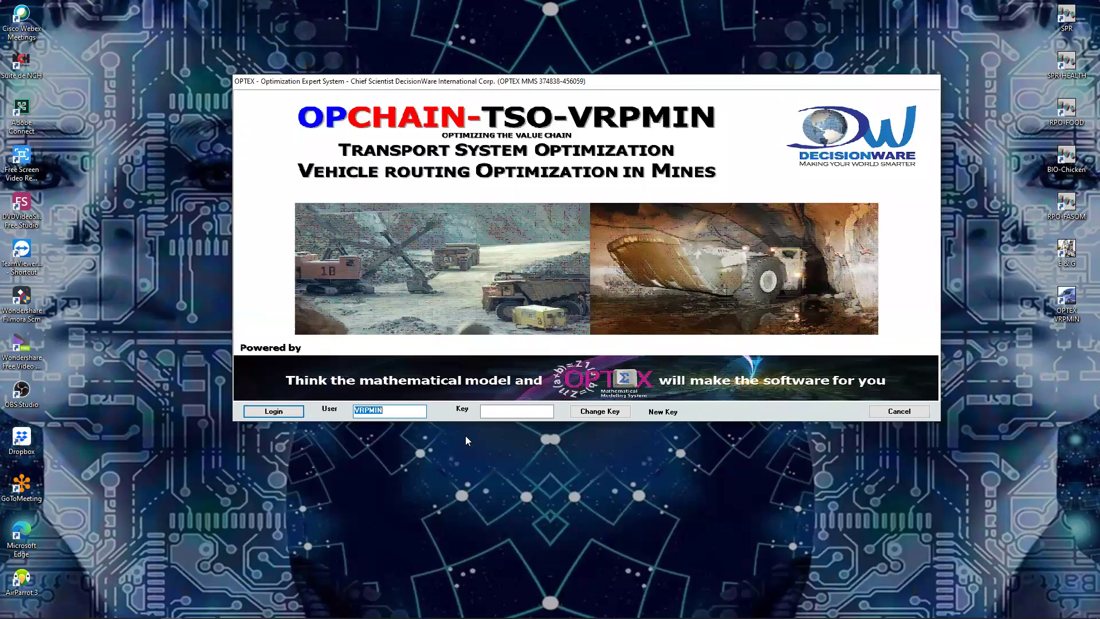
# - Bring up the OPTEX optimization control window and move the VRPMIN login window down so both can be seen
pyautogui.moveTo(278, 616)
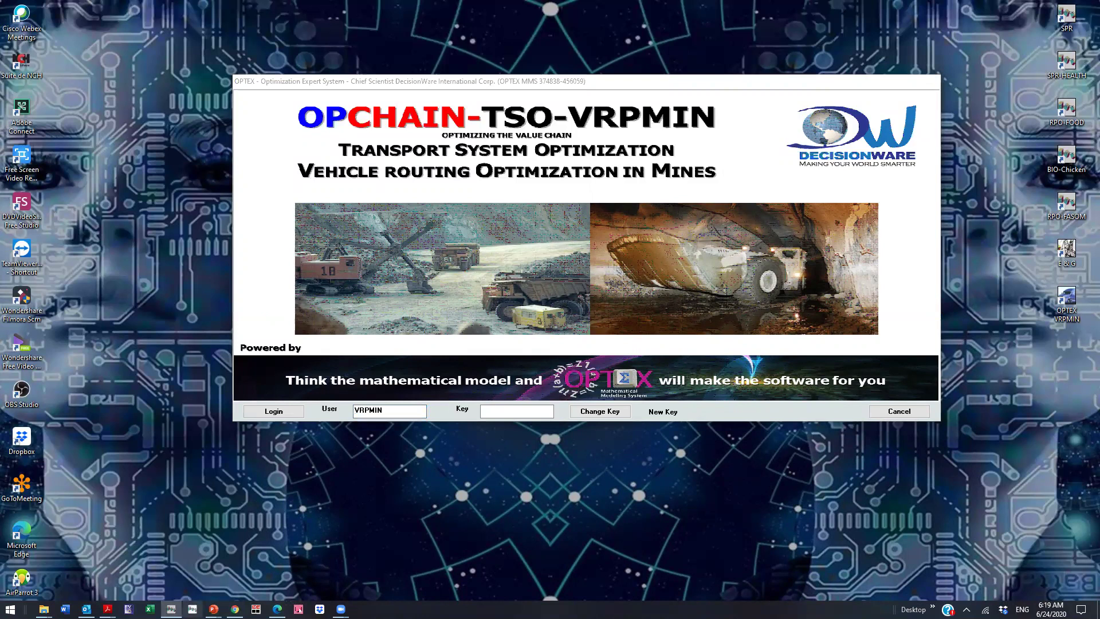
pyautogui.click(191, 608)
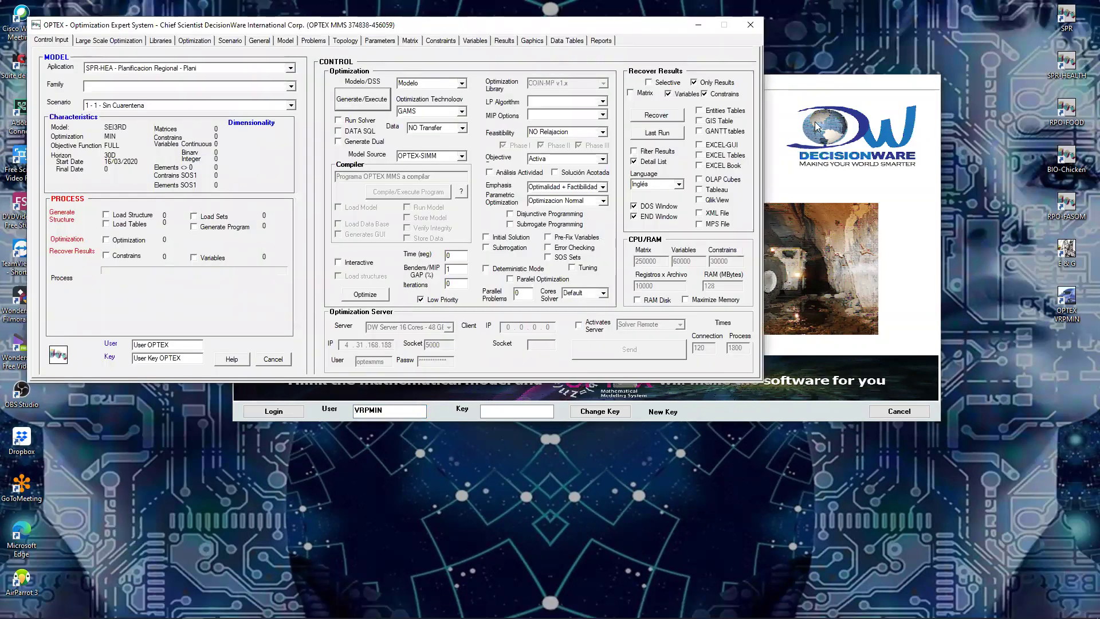
pyautogui.click(828, 90)
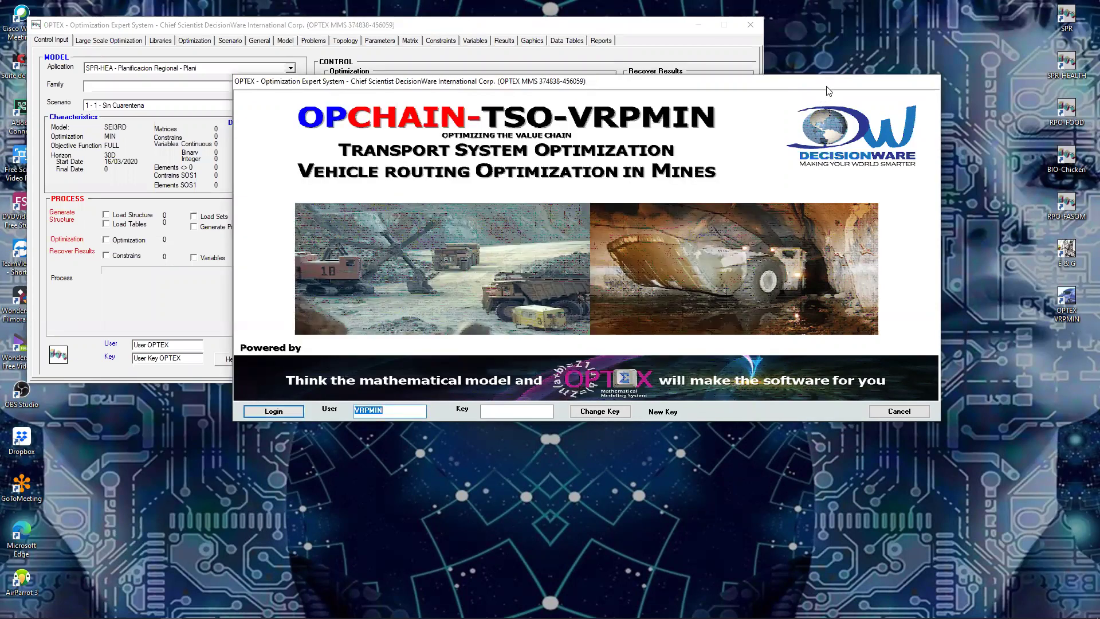
pyautogui.moveTo(828, 91); pyautogui.dragTo(966, 263)
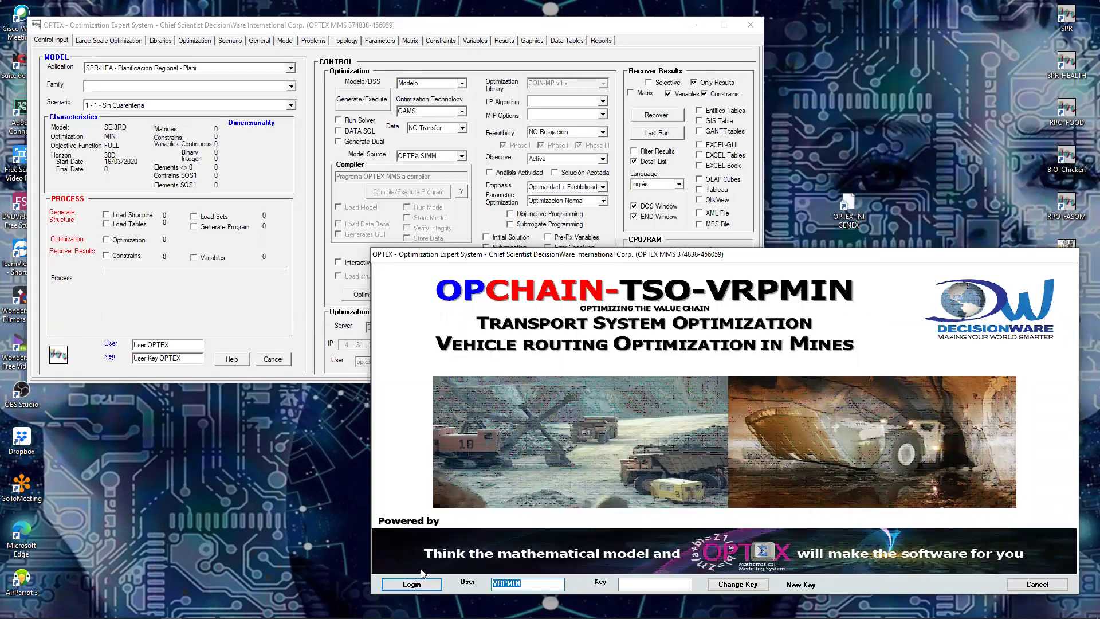
# - Log in to VRPMIN and open the Tablas Maestras group within Sistema Información
pyautogui.click(412, 586)
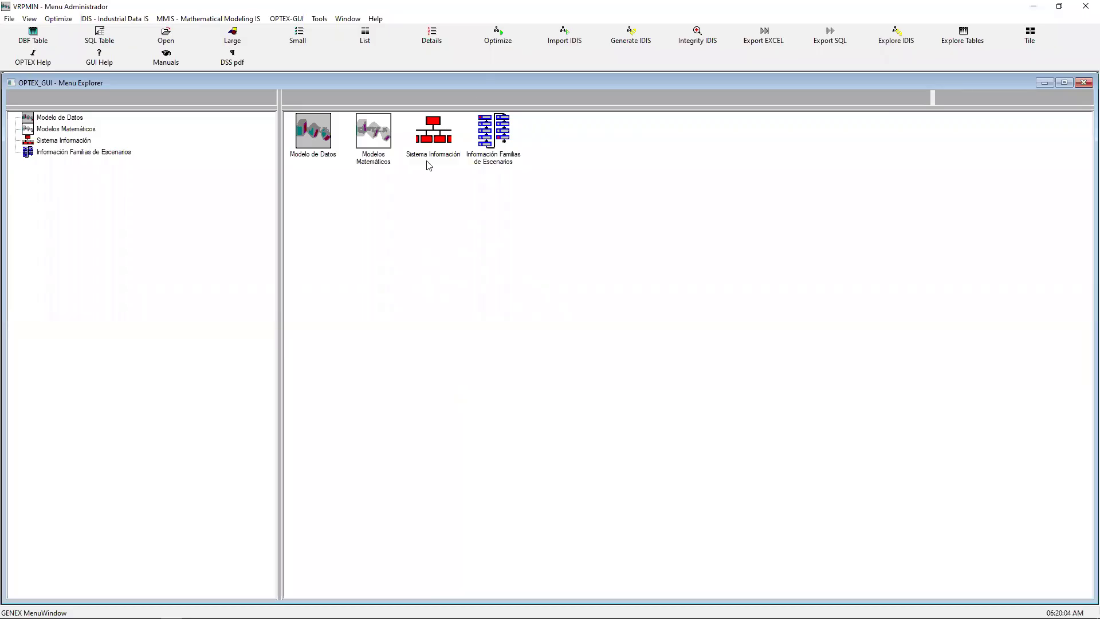
pyautogui.doubleClick(441, 144)
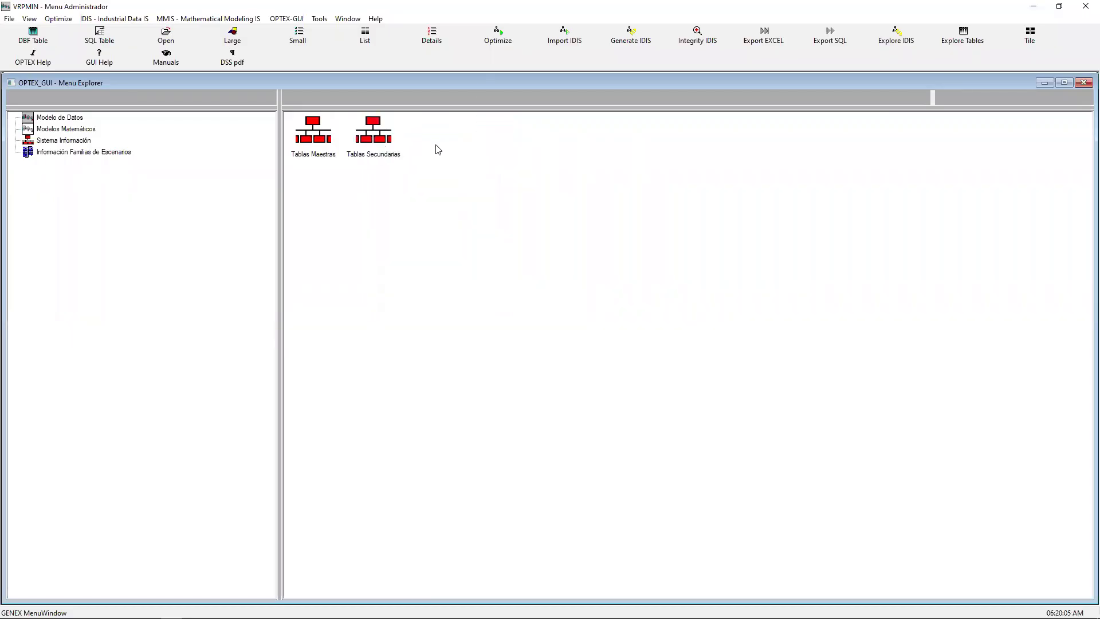
pyautogui.doubleClick(319, 137)
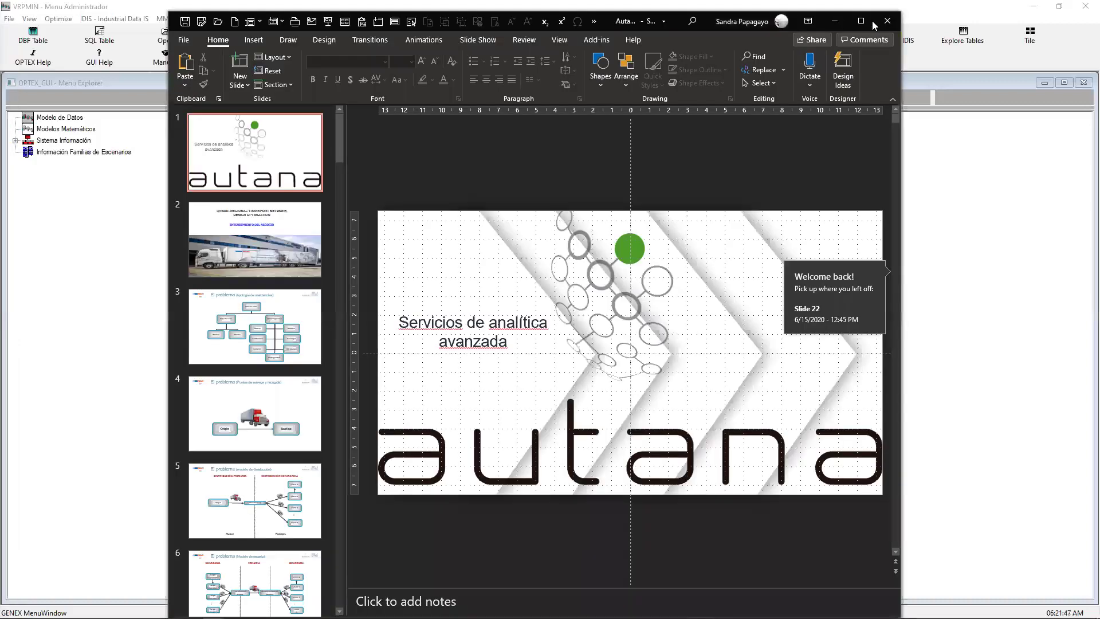
# - Maximize the Autana logistics presentation in PowerPoint, start its slide show and advance to the OBJETIVOS section slide
pyautogui.click(861, 22)
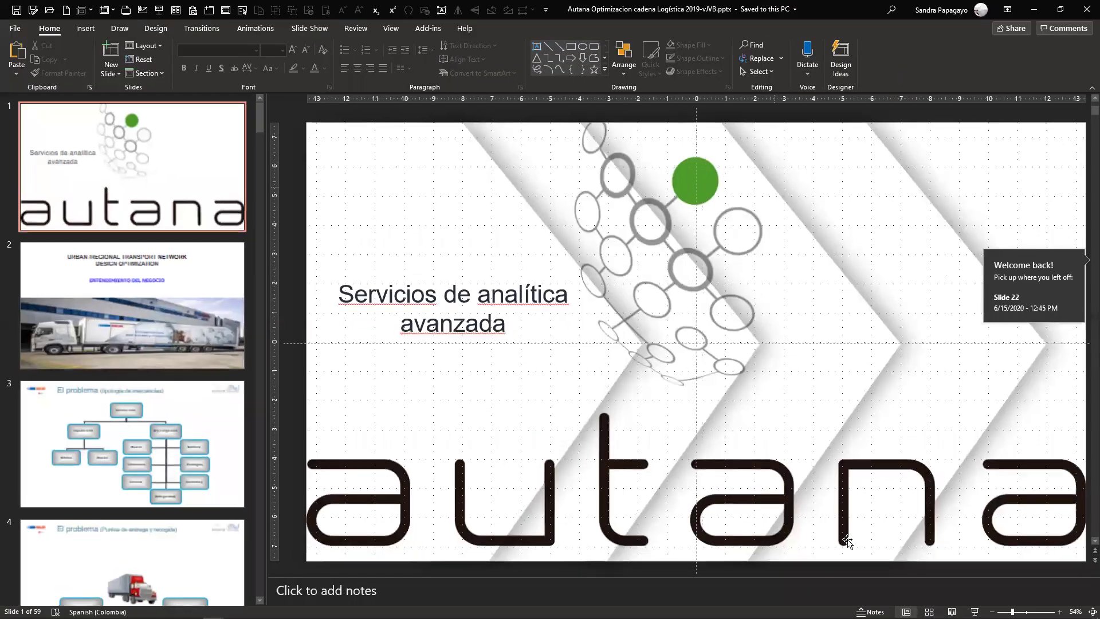
pyautogui.click(974, 612)
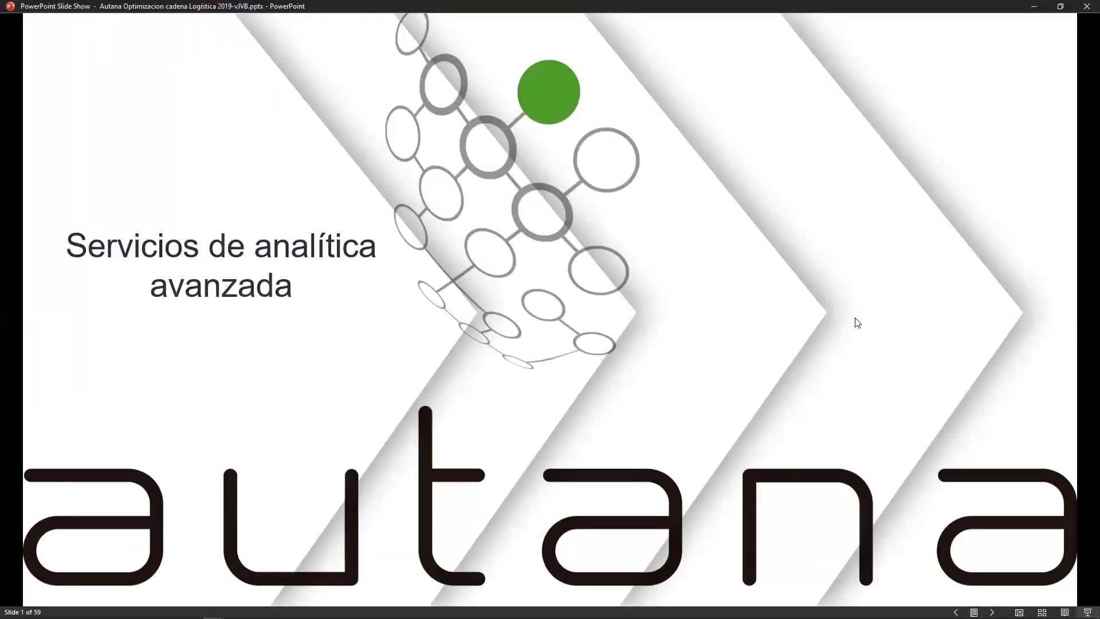
pyautogui.click(857, 322)
pyautogui.click(857, 323)
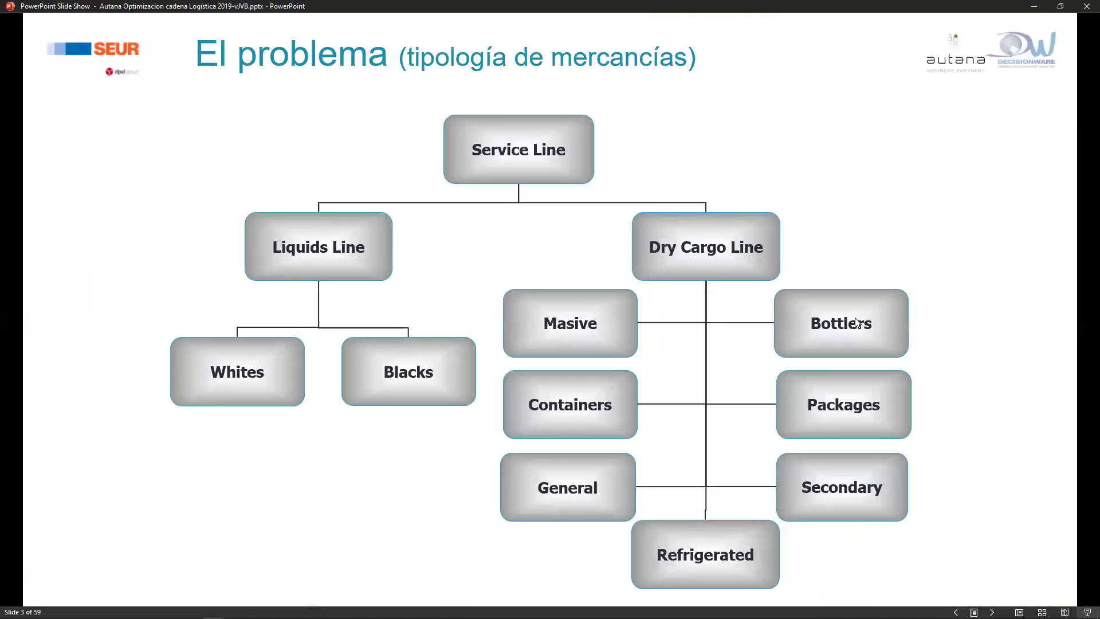
pyautogui.click(857, 322)
pyautogui.click(857, 322)
pyautogui.click(857, 322)
pyautogui.click(857, 323)
pyautogui.click(857, 322)
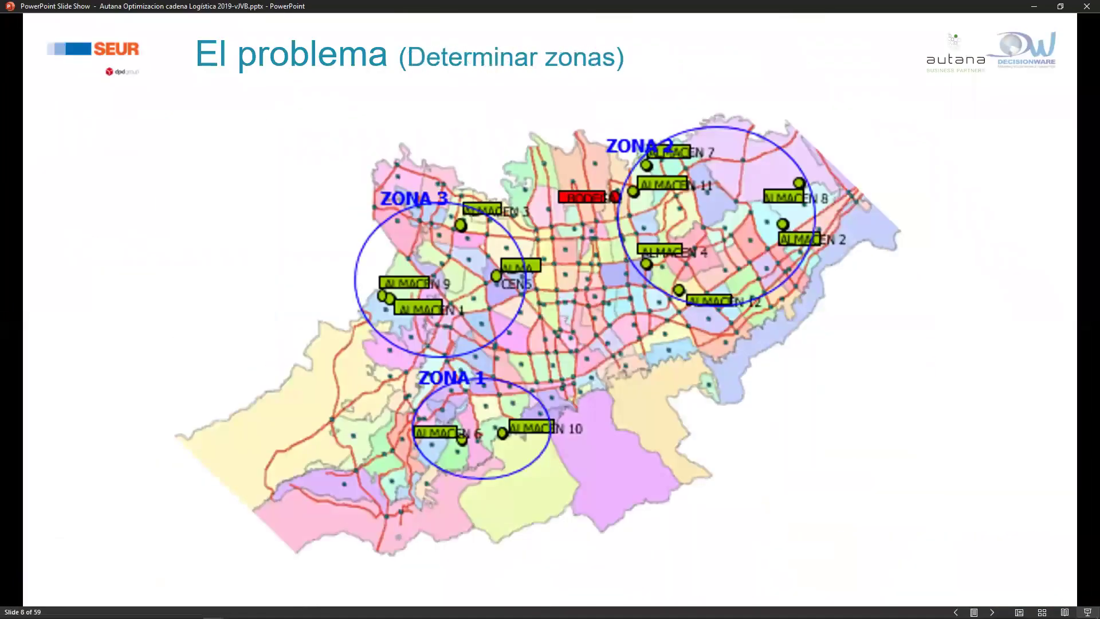
pyautogui.click(857, 322)
pyautogui.click(857, 322)
pyautogui.click(857, 323)
pyautogui.click(857, 322)
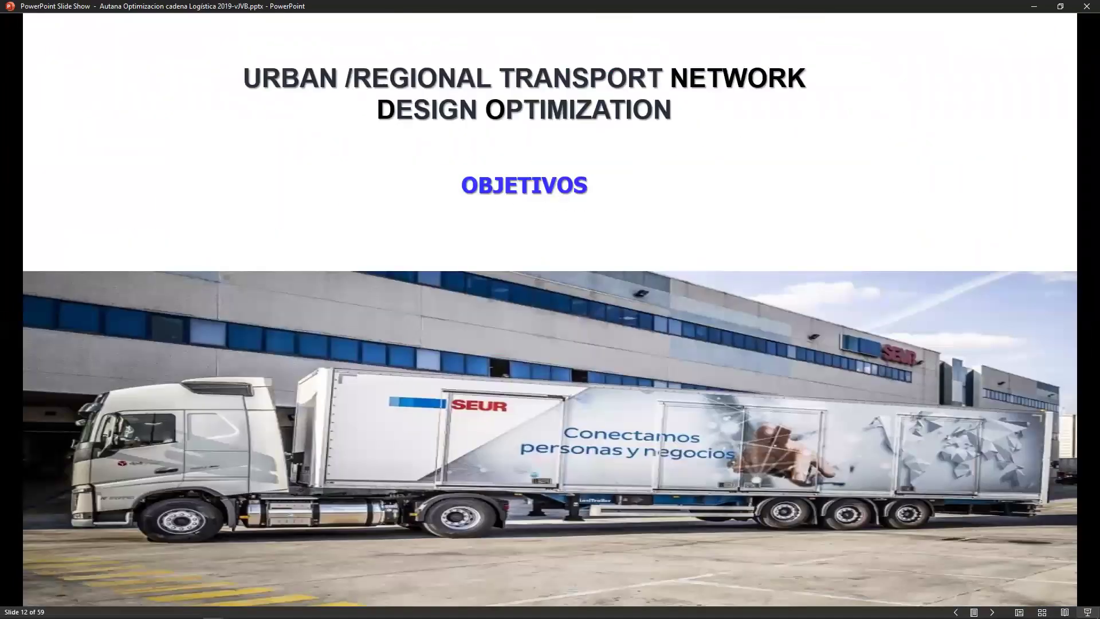
# - Advance the slide show from the OBJETIVOS slide to the ALCANCE – METODOLOGÍA section slide
pyautogui.click(857, 322)
pyautogui.click(857, 322)
pyautogui.click(857, 323)
pyautogui.click(857, 323)
pyautogui.click(857, 323)
pyautogui.click(857, 323)
pyautogui.click(858, 322)
pyautogui.click(857, 322)
pyautogui.click(857, 323)
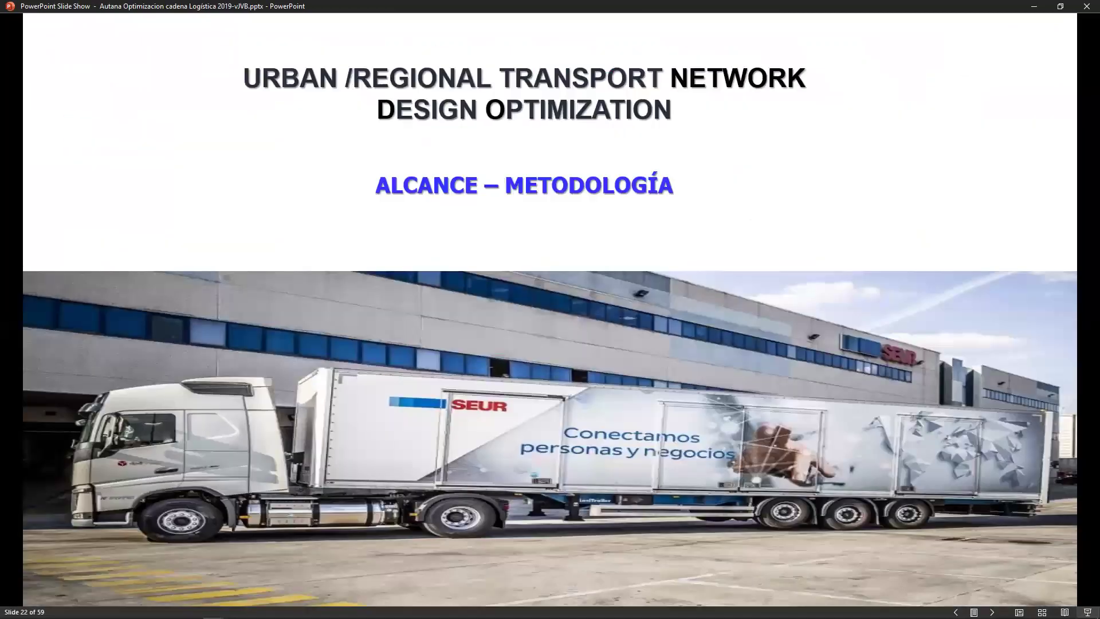
# - Advance through the methodology slides to the Alcance (Optimización estocástica – convergencia) diagram
pyautogui.press('Right')
pyautogui.press('Right')
pyautogui.press('Right')
pyautogui.press('Right')
pyautogui.press('Right')
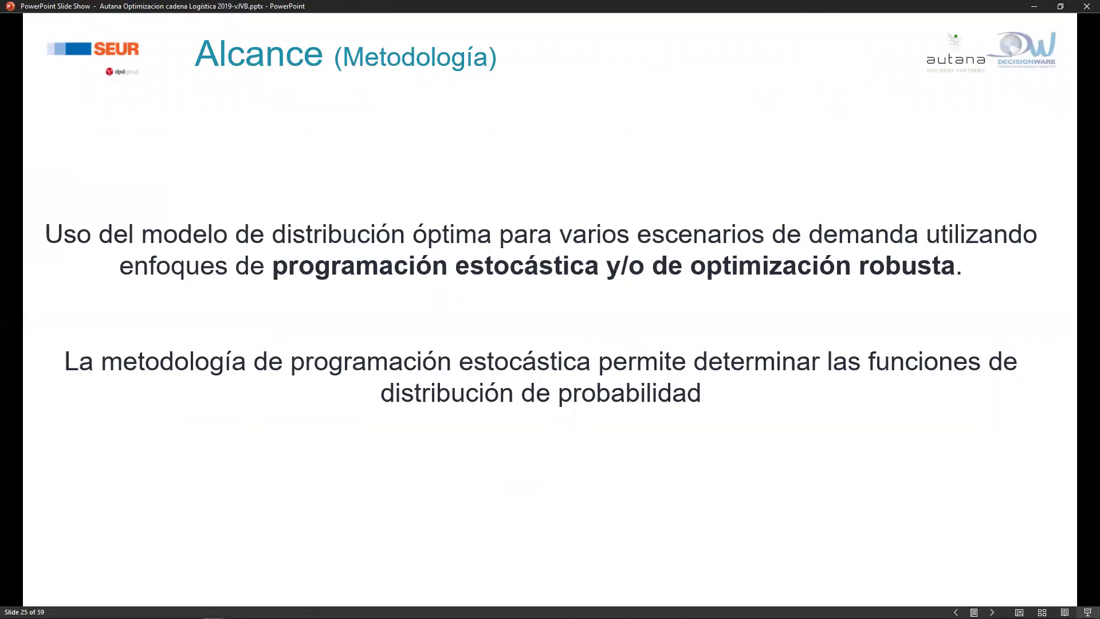
pyautogui.press('Right')
pyautogui.press('Right')
pyautogui.press('Right')
pyautogui.press('Right')
pyautogui.press('Right')
pyautogui.press('Right')
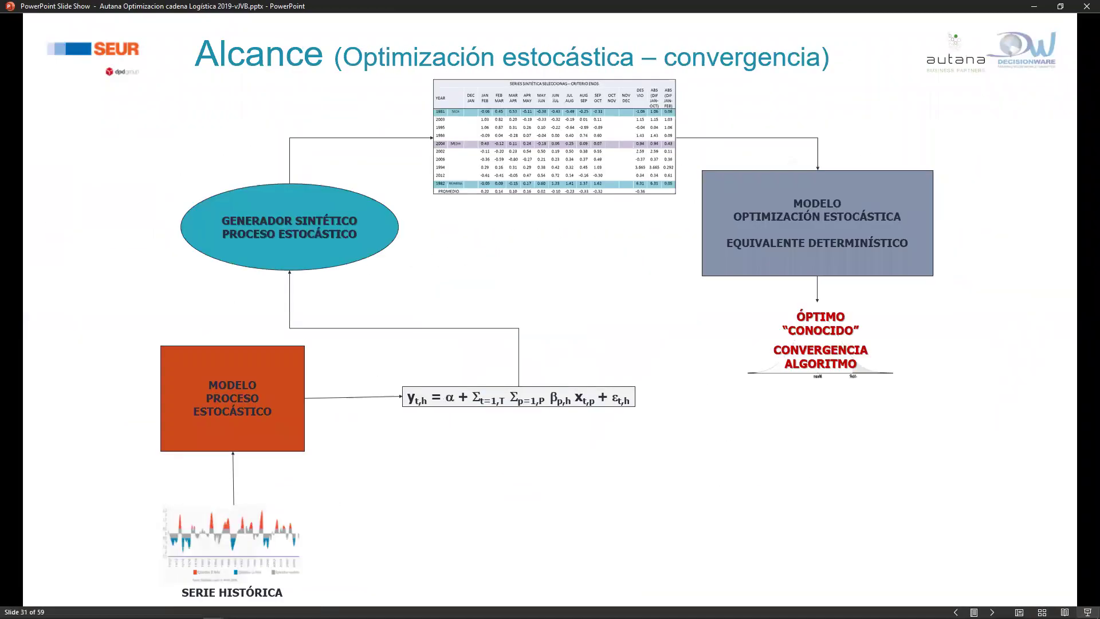
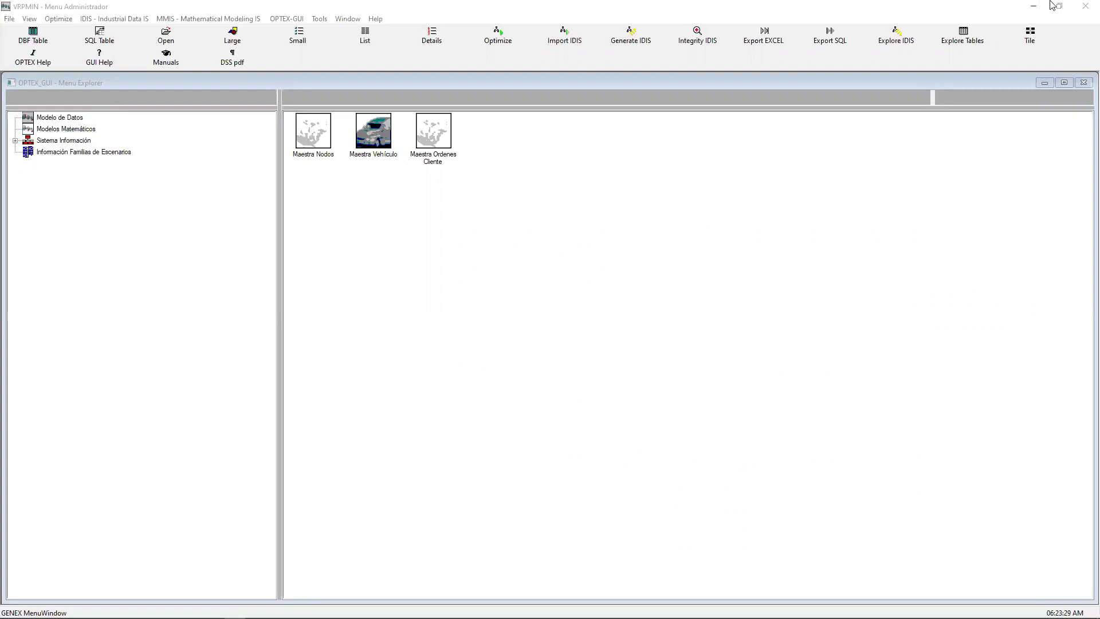
# - Close the VRPMIN administrator window, dismiss the error dialog and close the OPTEX optimization control window
pyautogui.click(1085, 8)
pyautogui.click(1085, 7)
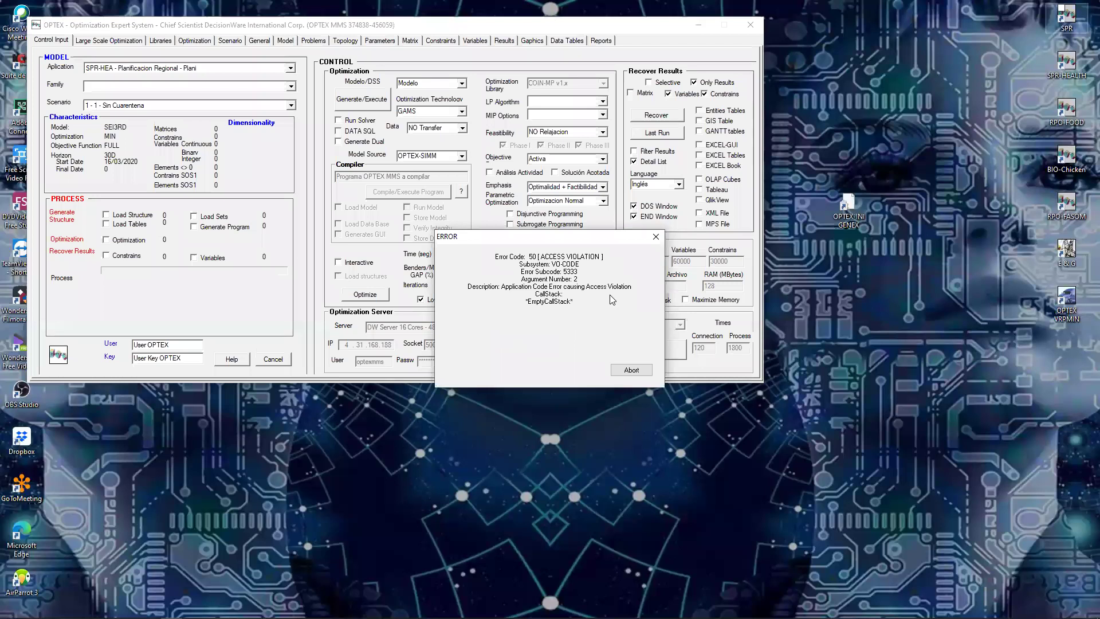
pyautogui.click(630, 368)
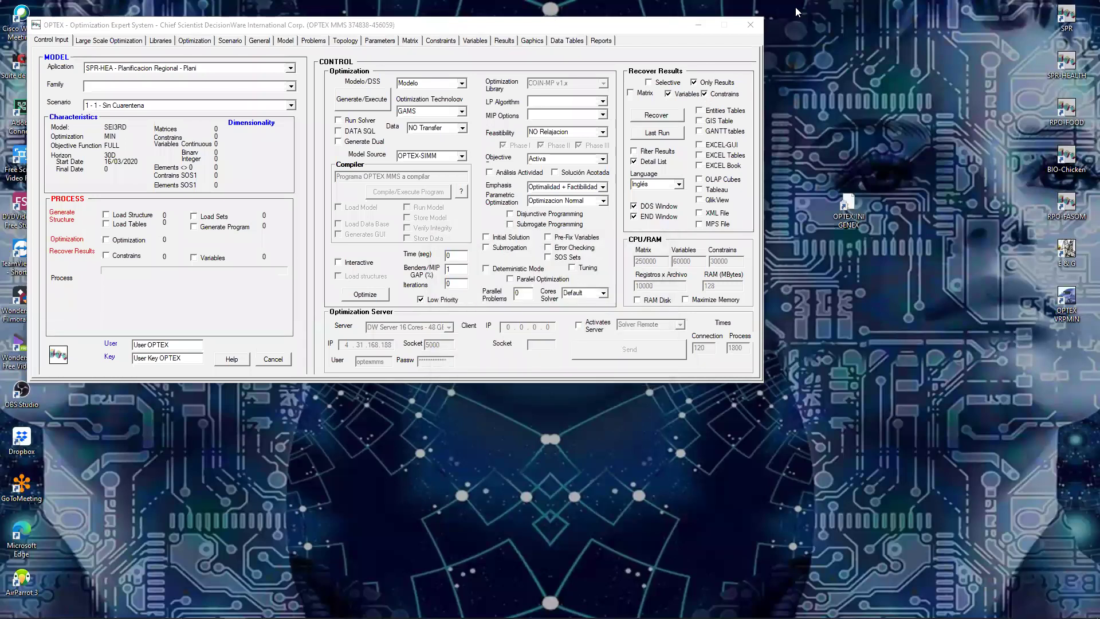
pyautogui.click(751, 26)
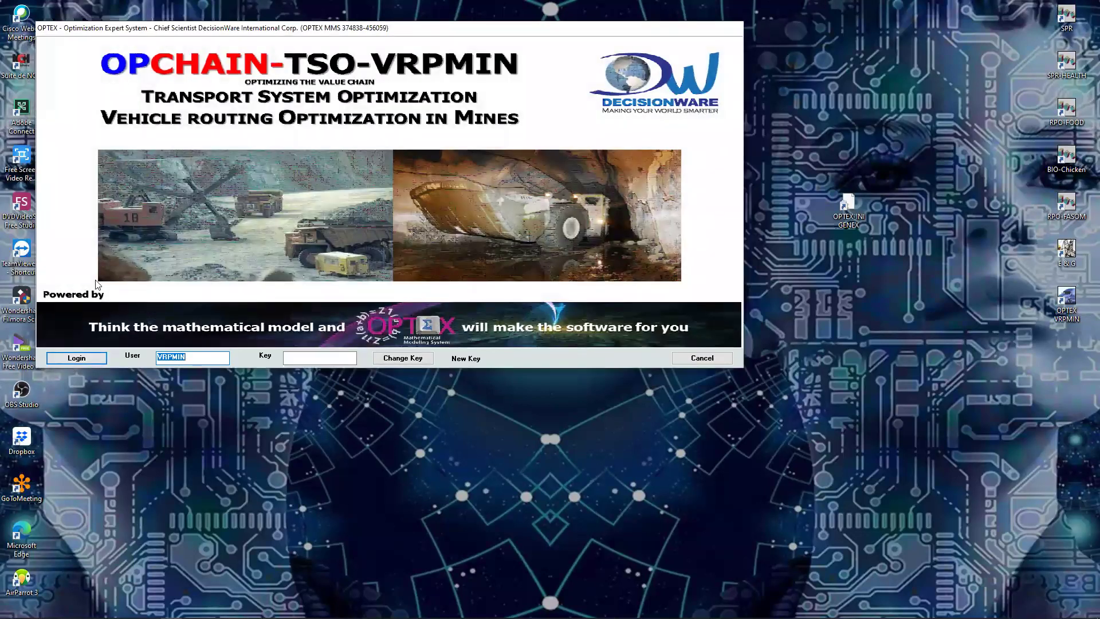
# - Log in to VRPMIN again and open the Data Tables list of the Data Model from Modelo de Datos
pyautogui.click(76, 358)
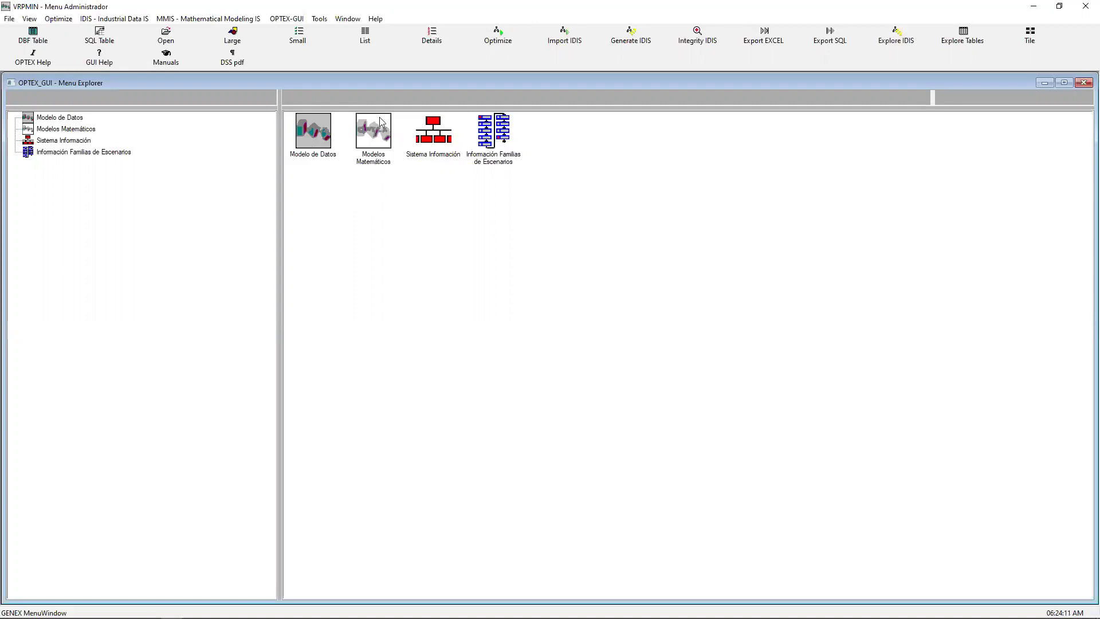
pyautogui.doubleClick(314, 131)
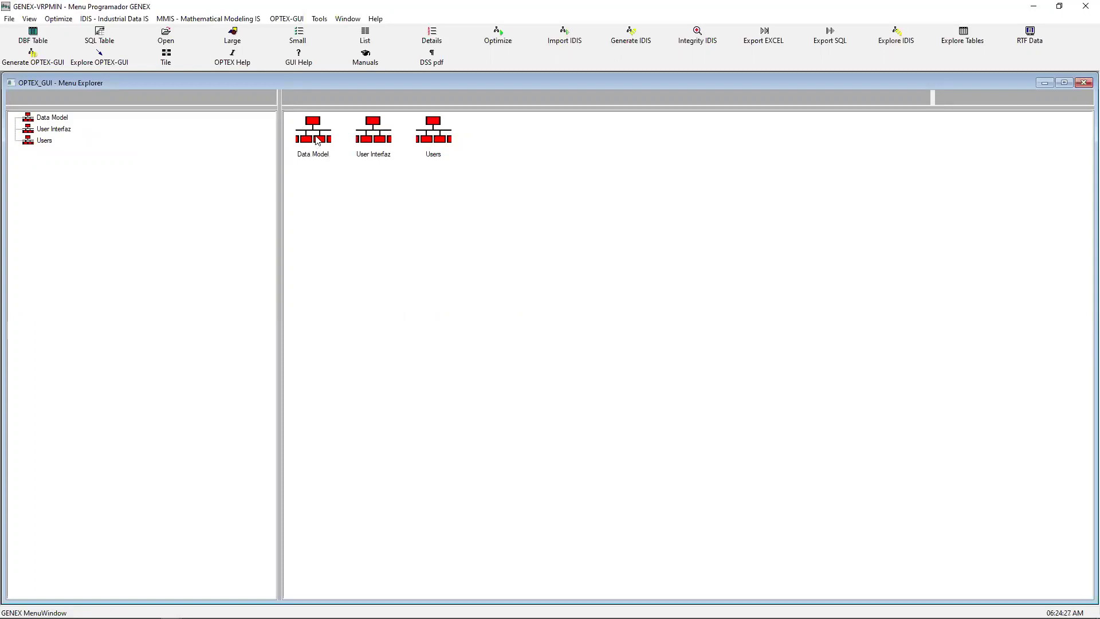
pyautogui.doubleClick(317, 140)
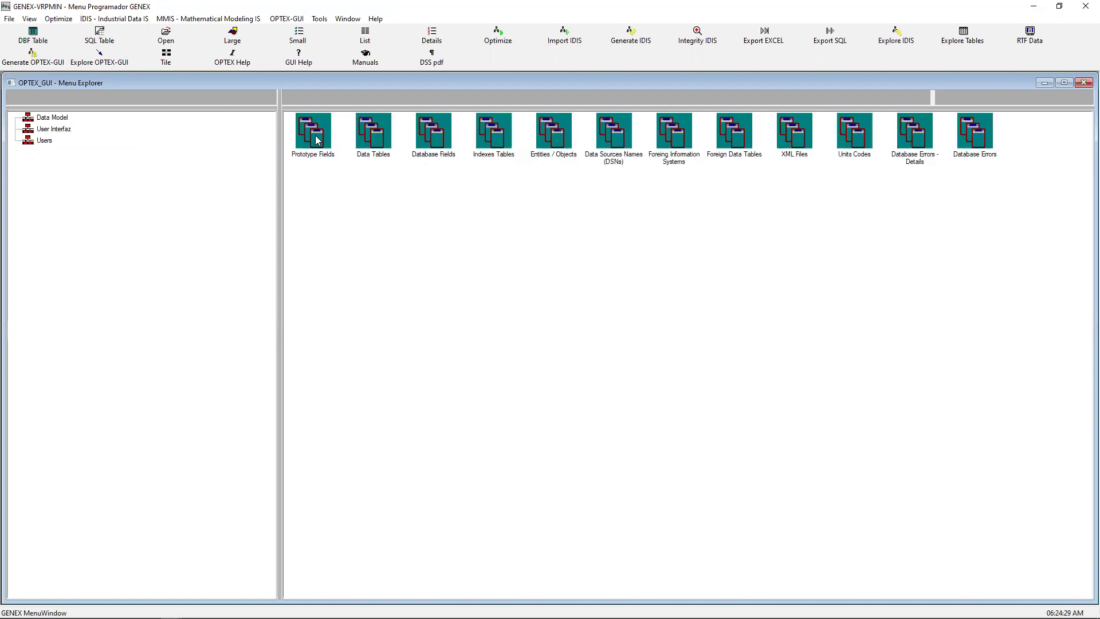
pyautogui.doubleClick(381, 143)
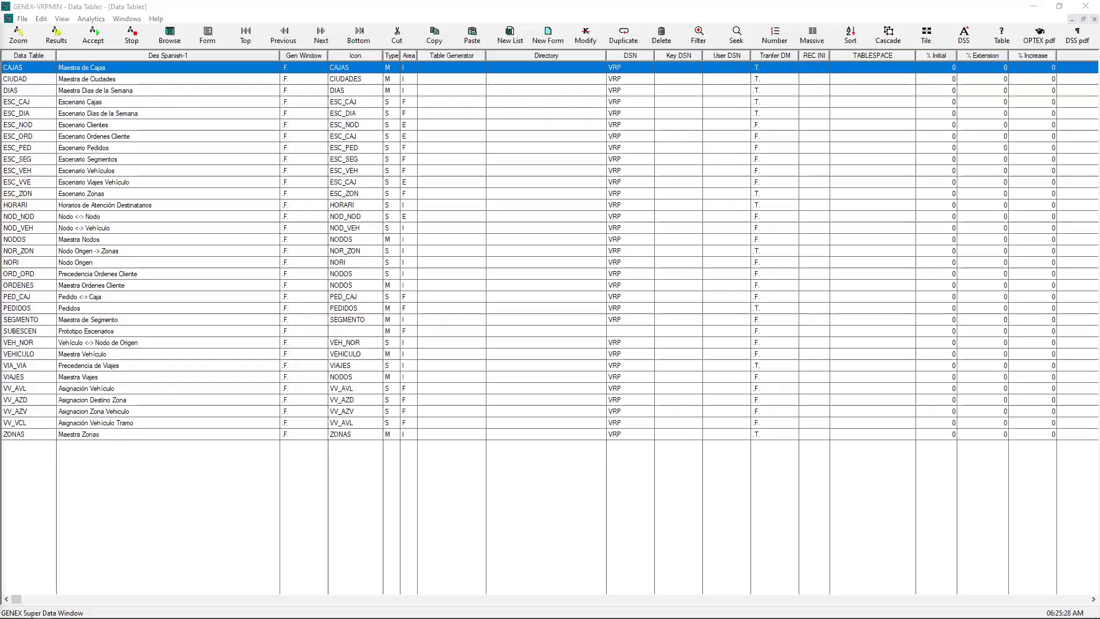
# - Switch to File Explorer, view the contents of the VRPMIN folder in C:\GENEX and return to the GENEX folder
pyautogui.hotkey('alt', 'Tab')
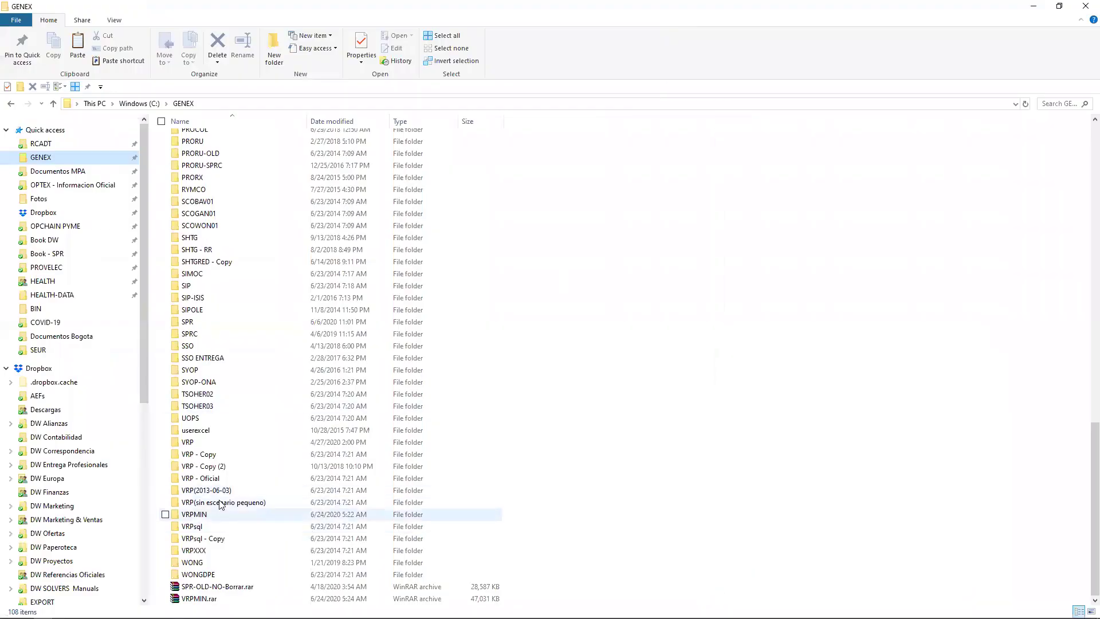
pyautogui.doubleClick(206, 515)
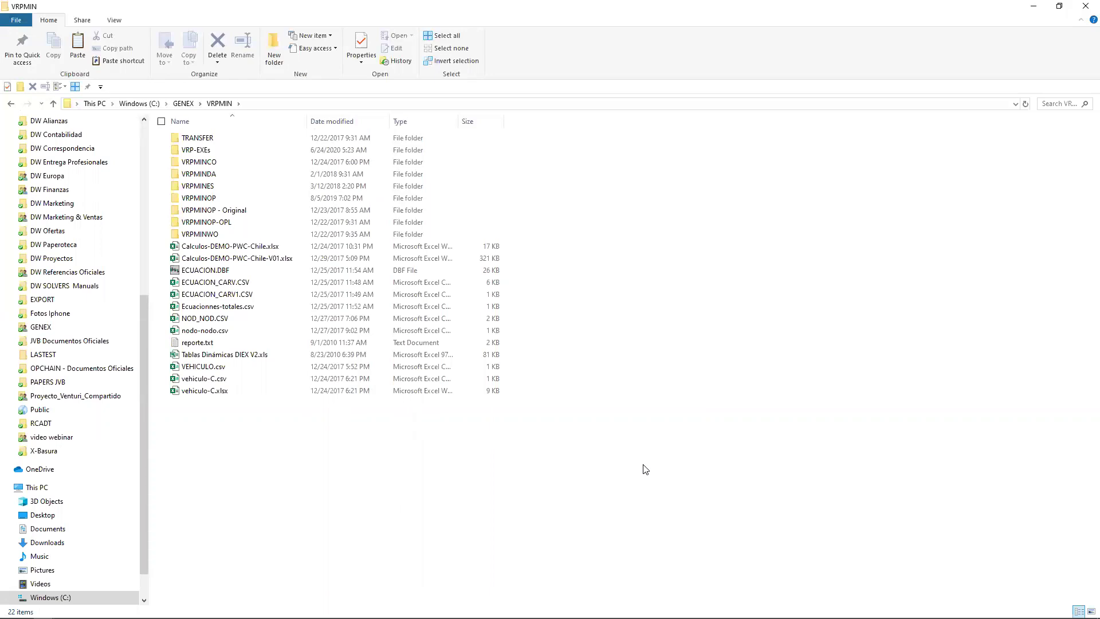
pyautogui.click(53, 103)
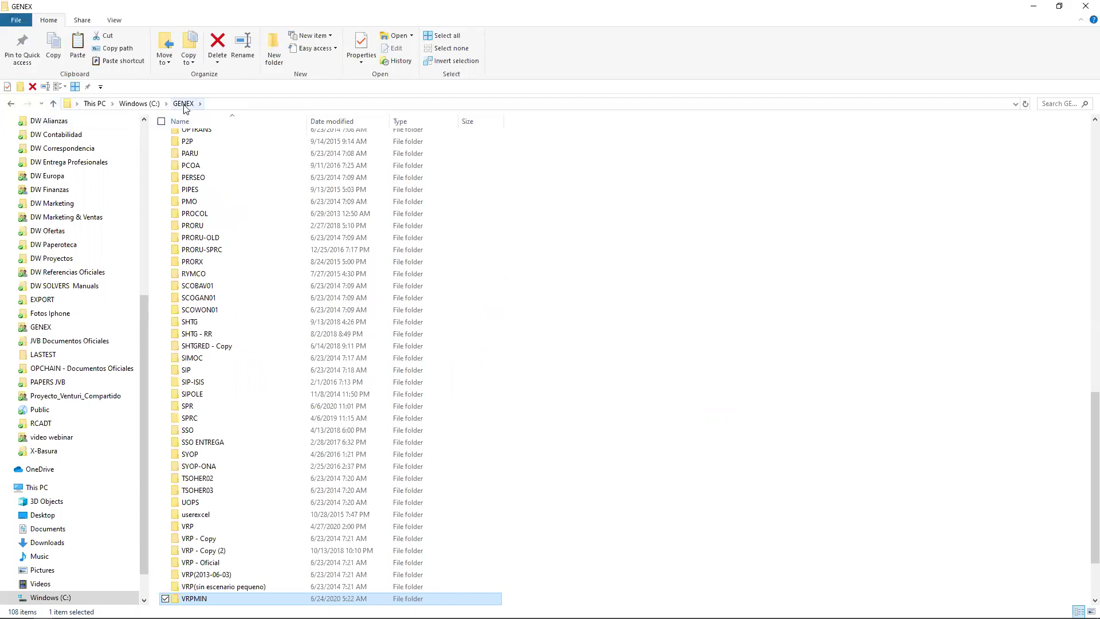
# - Find the BIN folder in C:\GENEX, look through its files and return to the GENEX folder
pyautogui.scroll(20, 232, 312)
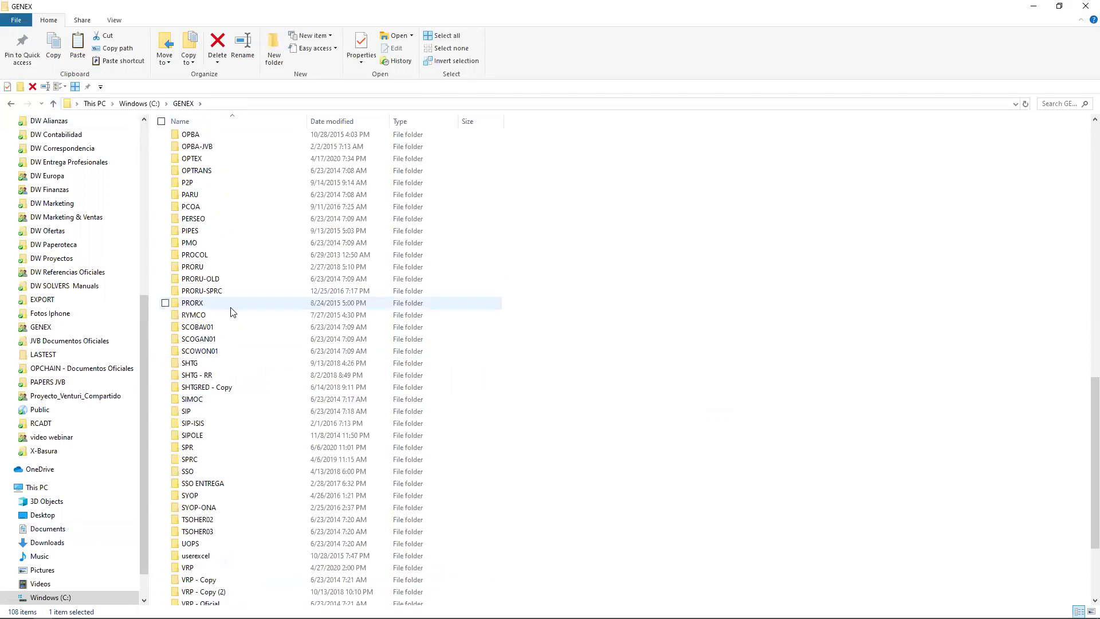
pyautogui.click(233, 103)
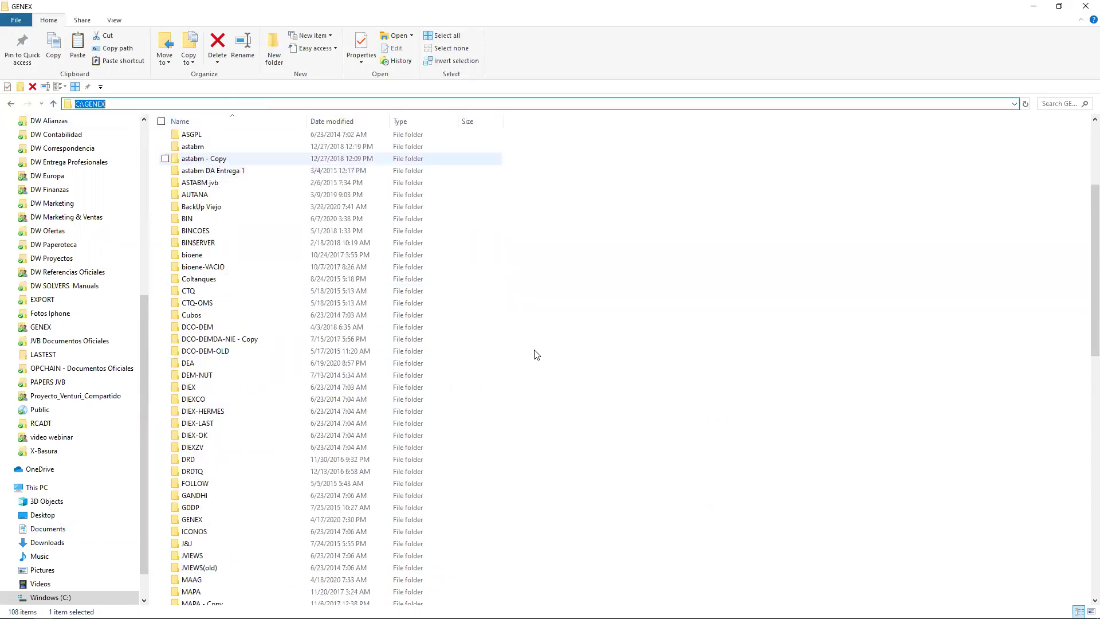
pyautogui.click(708, 387)
pyautogui.scroll(5, 708, 386)
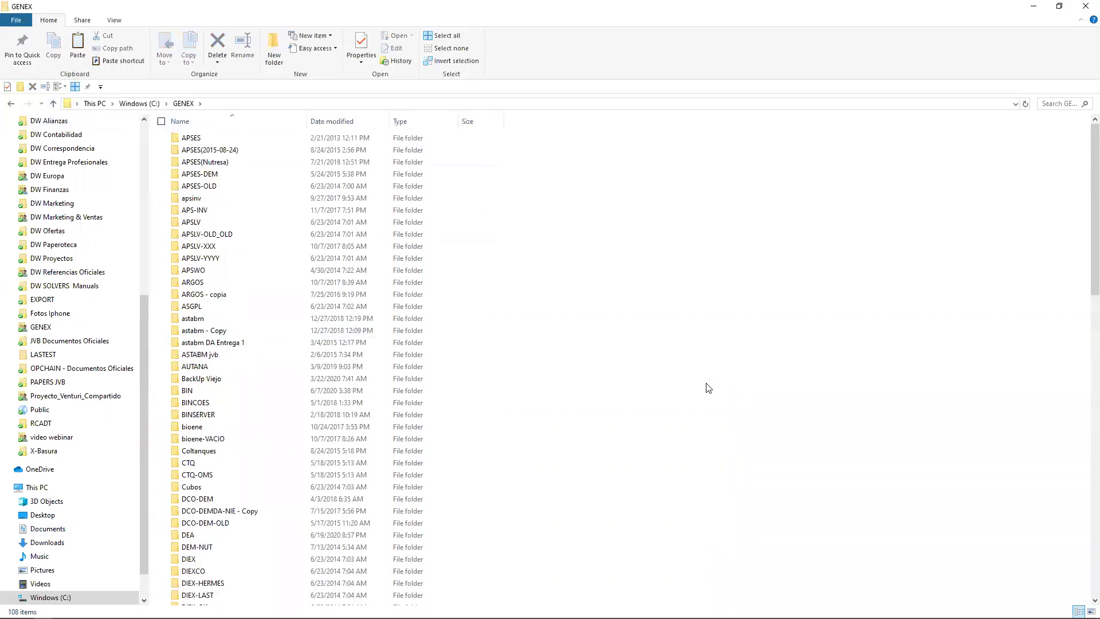
pyautogui.scroll(-2, 322, 494)
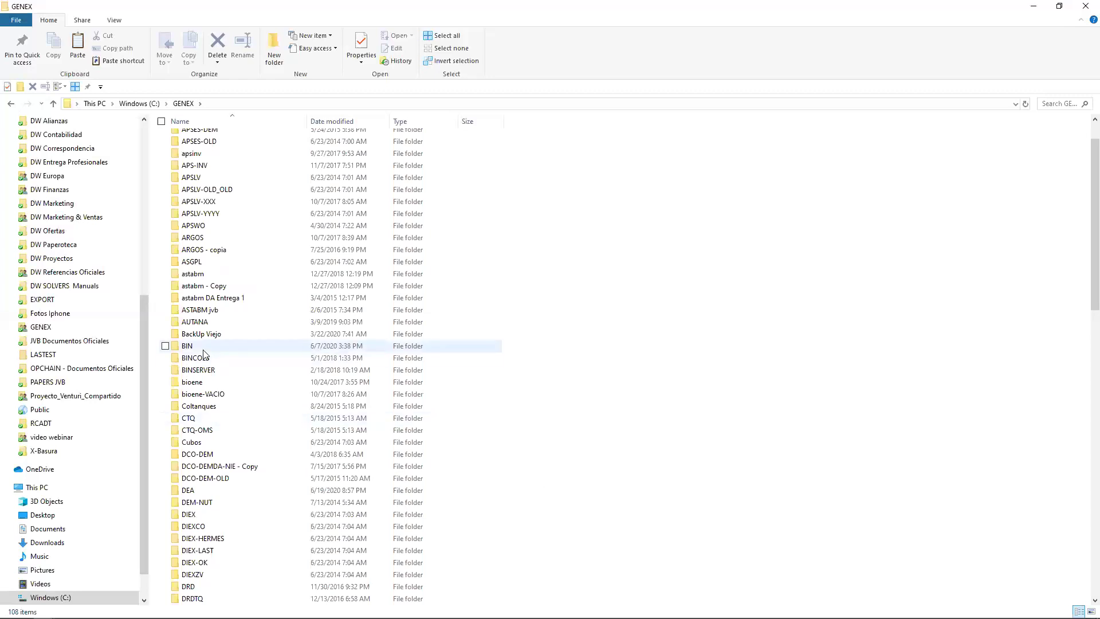
pyautogui.doubleClick(184, 346)
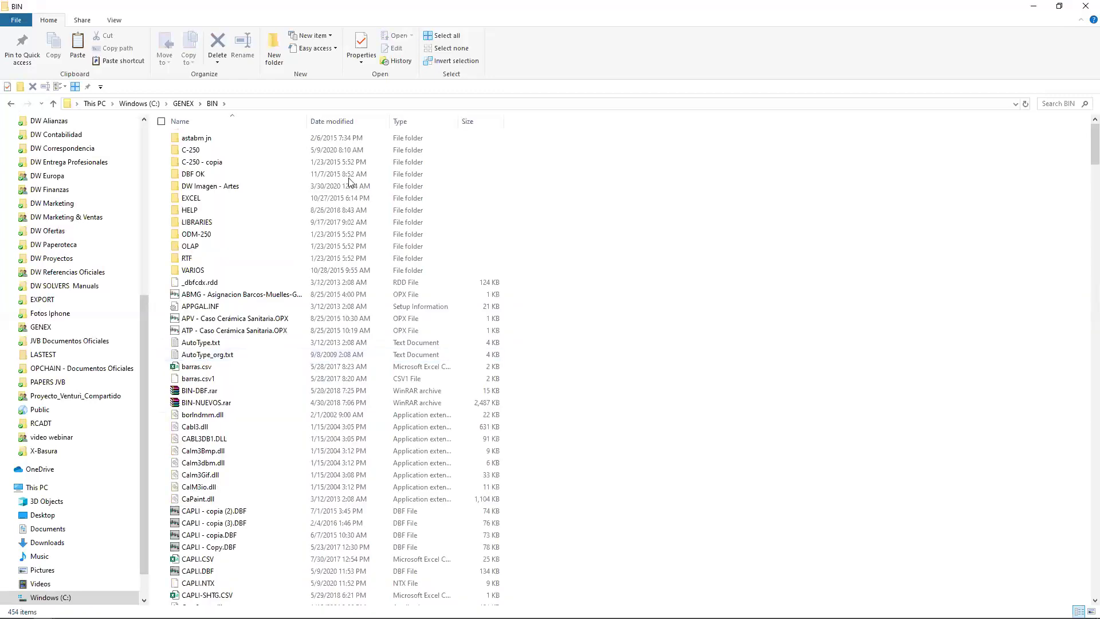
pyautogui.scroll(-20, 690, 294)
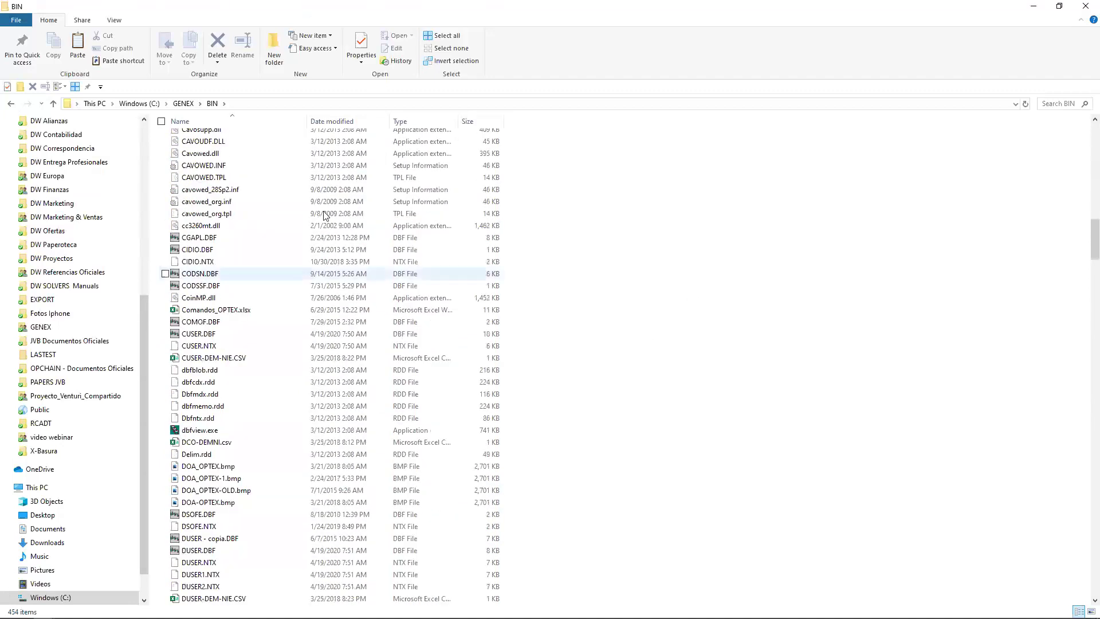
pyautogui.scroll(1, 338, 200)
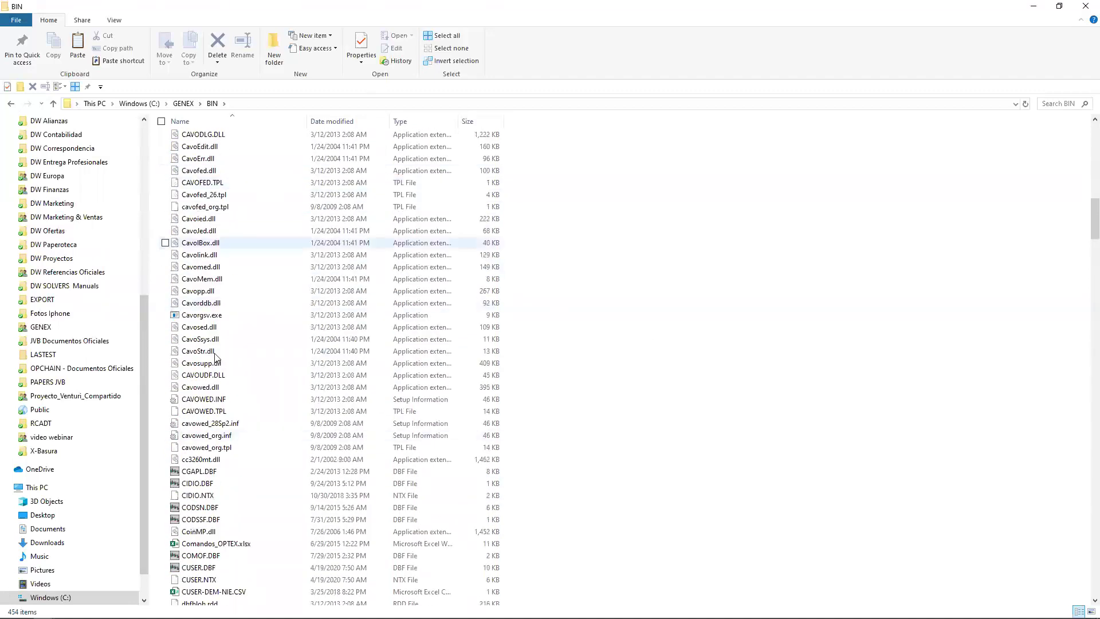
pyautogui.scroll(7, 213, 350)
pyautogui.click(53, 104)
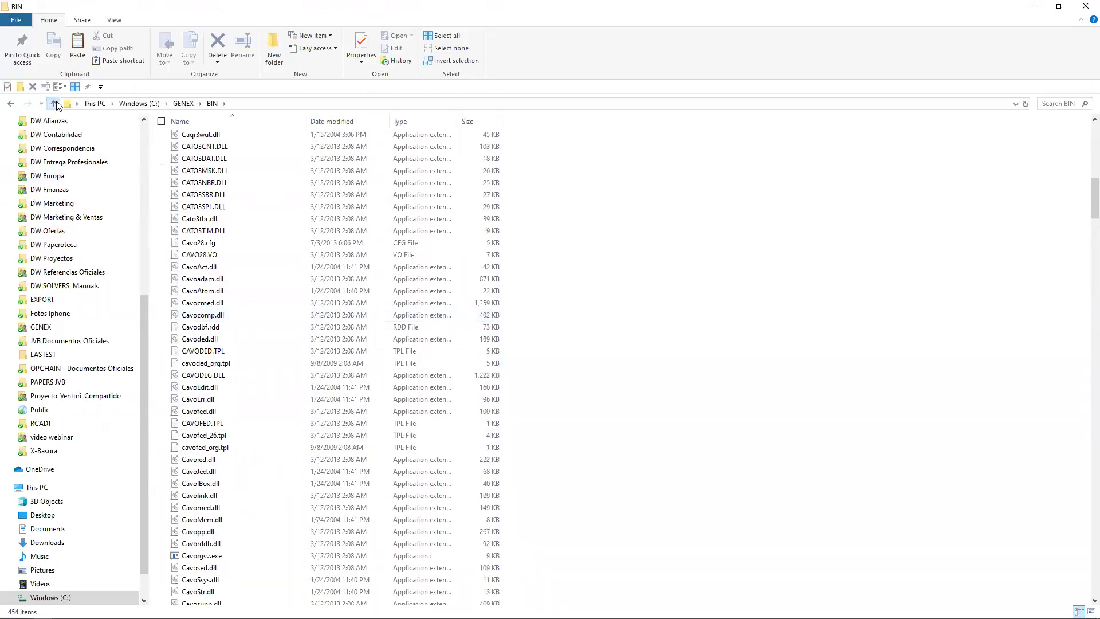
# - View the GMPL folder inside the LIBRARIES folder of BIN, and return to the GENEX folder
pyautogui.doubleClick(254, 393)
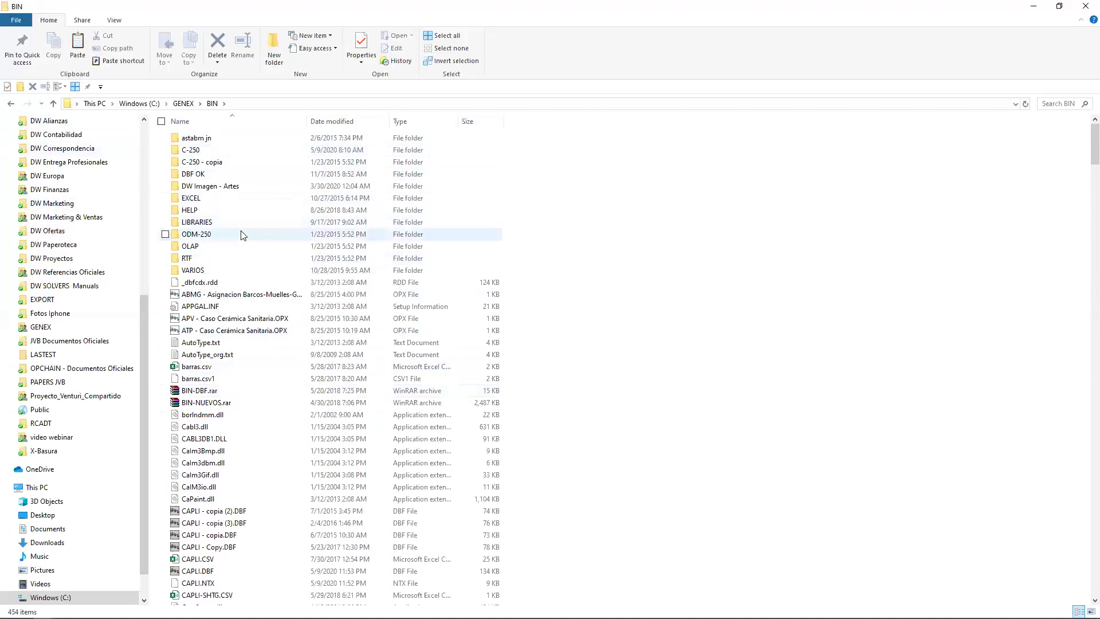
pyautogui.click(223, 224)
pyautogui.doubleClick(225, 225)
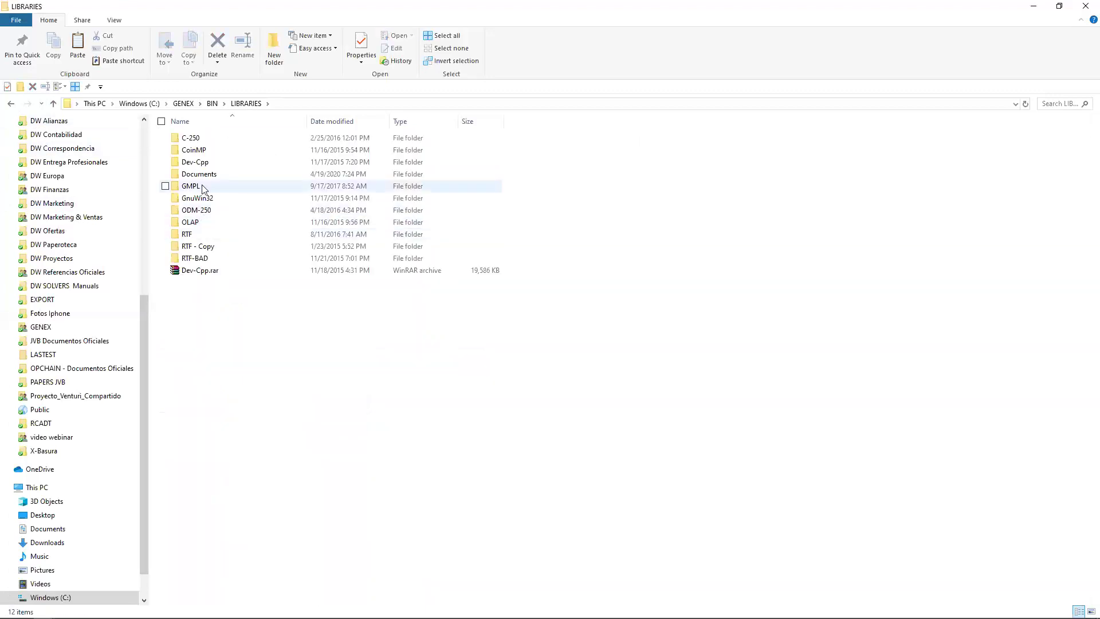
pyautogui.doubleClick(239, 186)
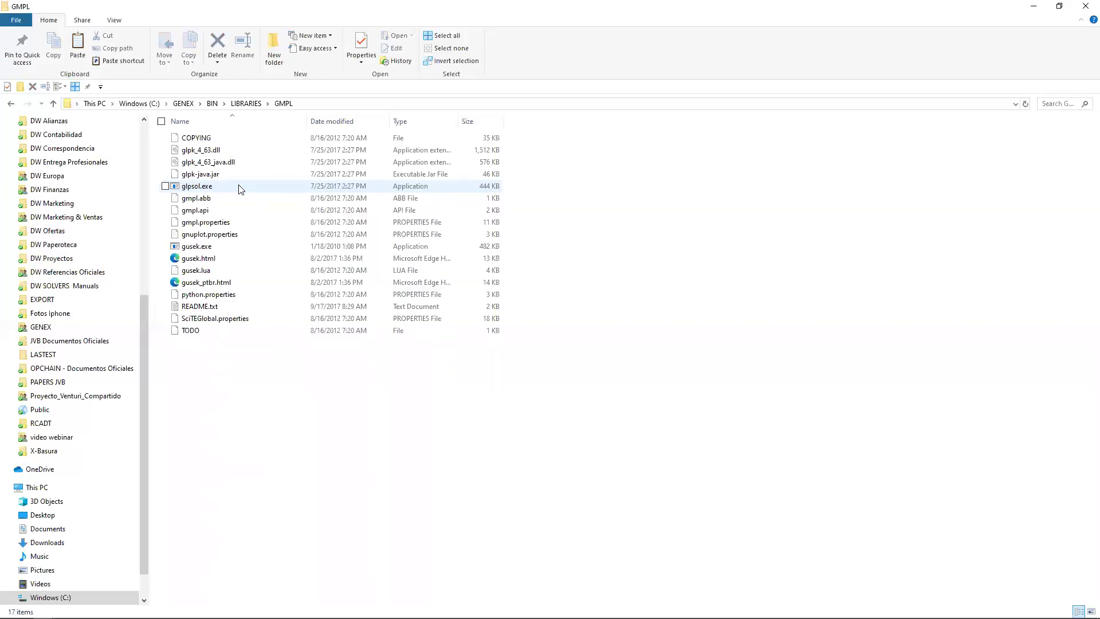
pyautogui.click(54, 104)
pyautogui.click(55, 104)
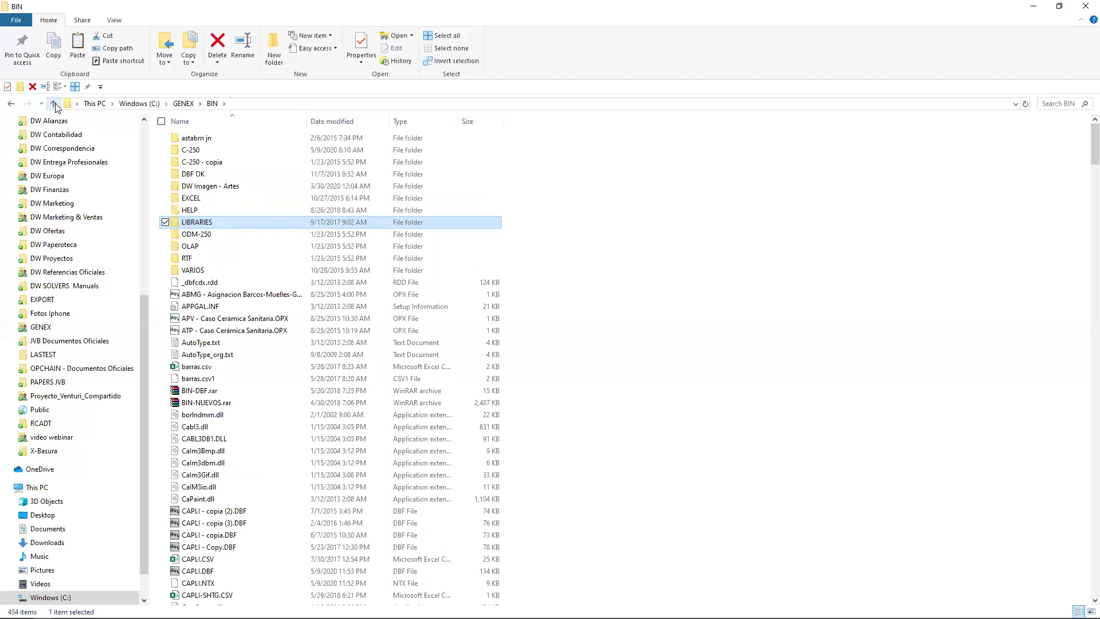
pyautogui.click(54, 105)
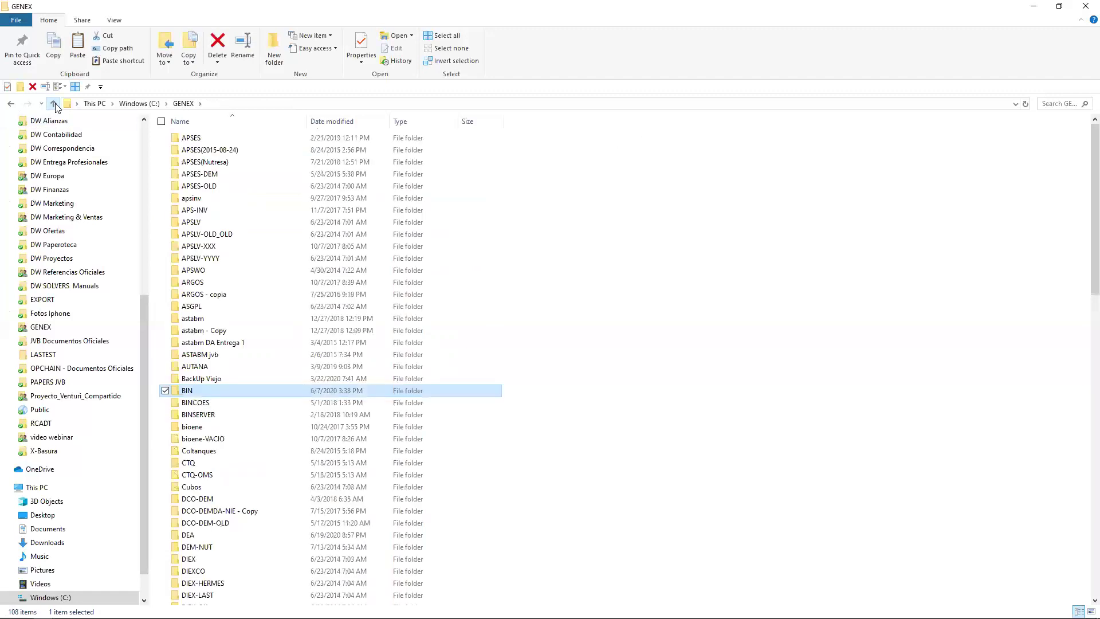
# - Find the VRPMIN folder in C:\GENEX and open it to look over its subfolders and files
pyautogui.scroll(-13, 539, 438)
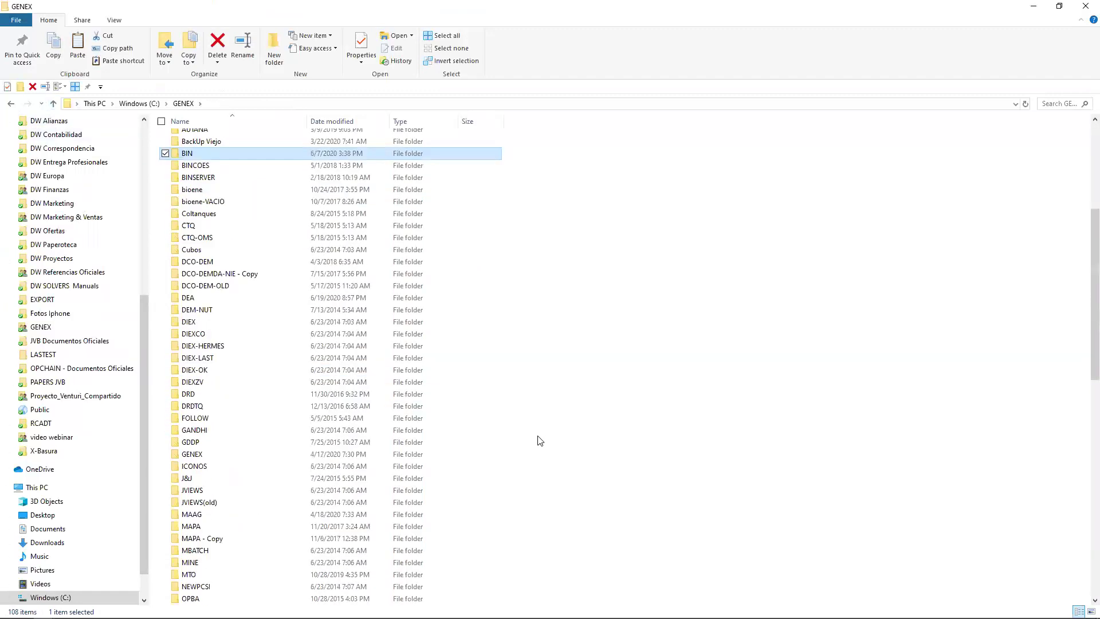
pyautogui.scroll(-10, 539, 442)
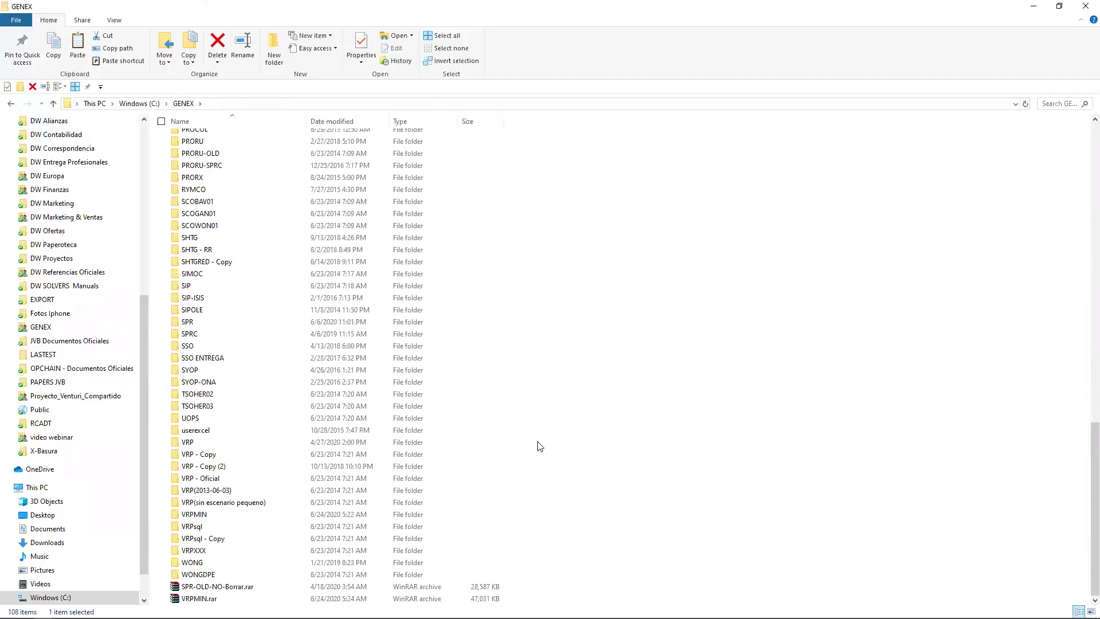
pyautogui.doubleClick(281, 515)
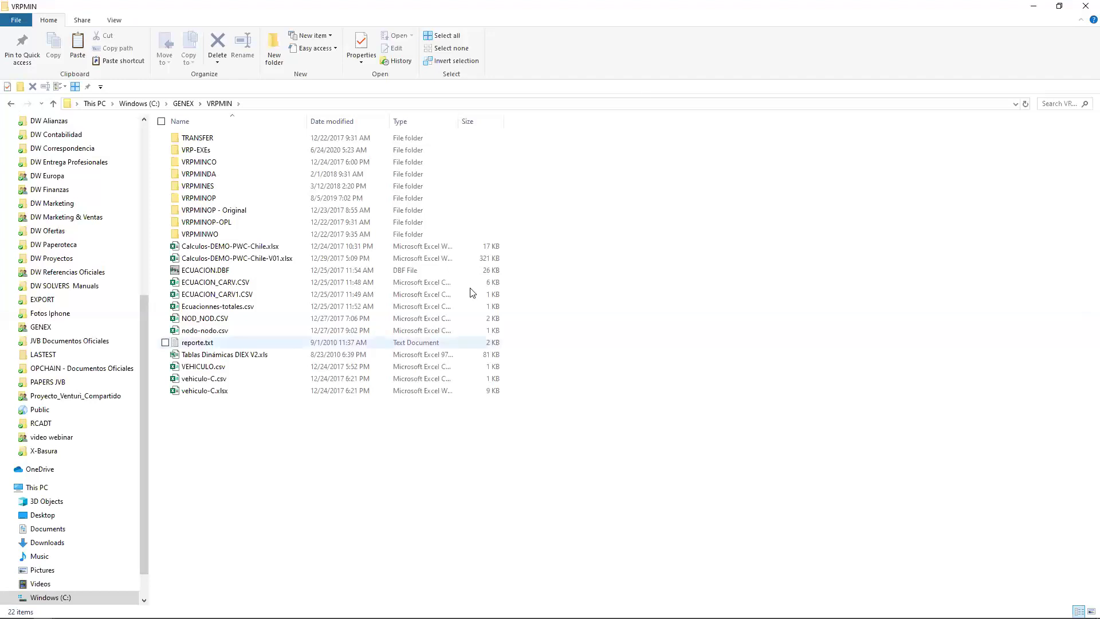
pyautogui.click(232, 127)
pyautogui.click(231, 125)
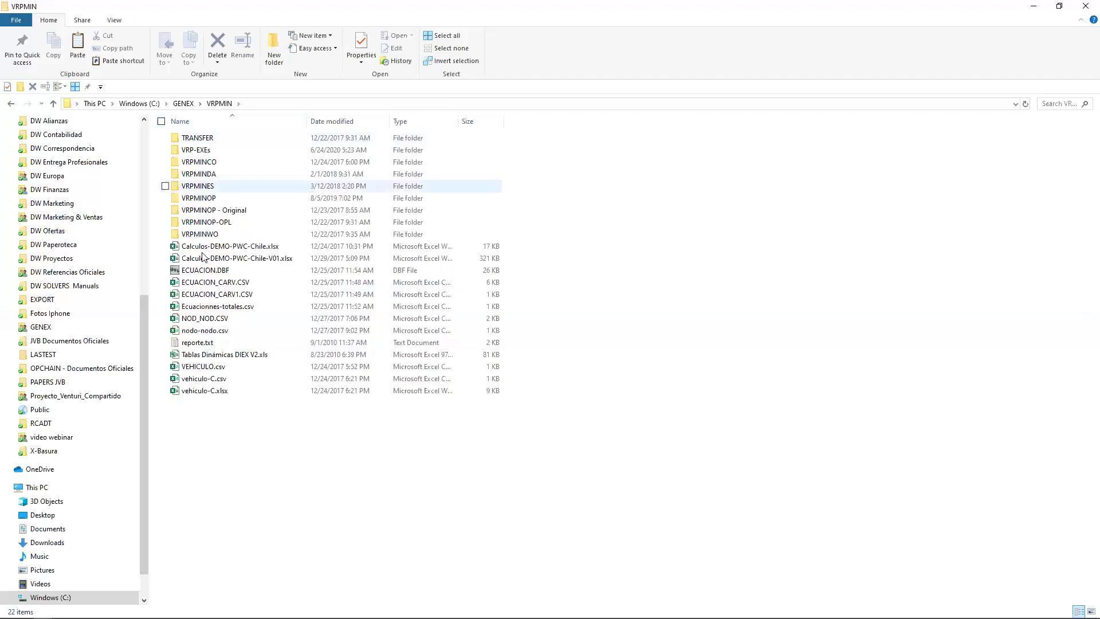
# - View the files in the VRPMINCO folder, go back to VRPMIN and open VRPMINCO again
pyautogui.doubleClick(228, 162)
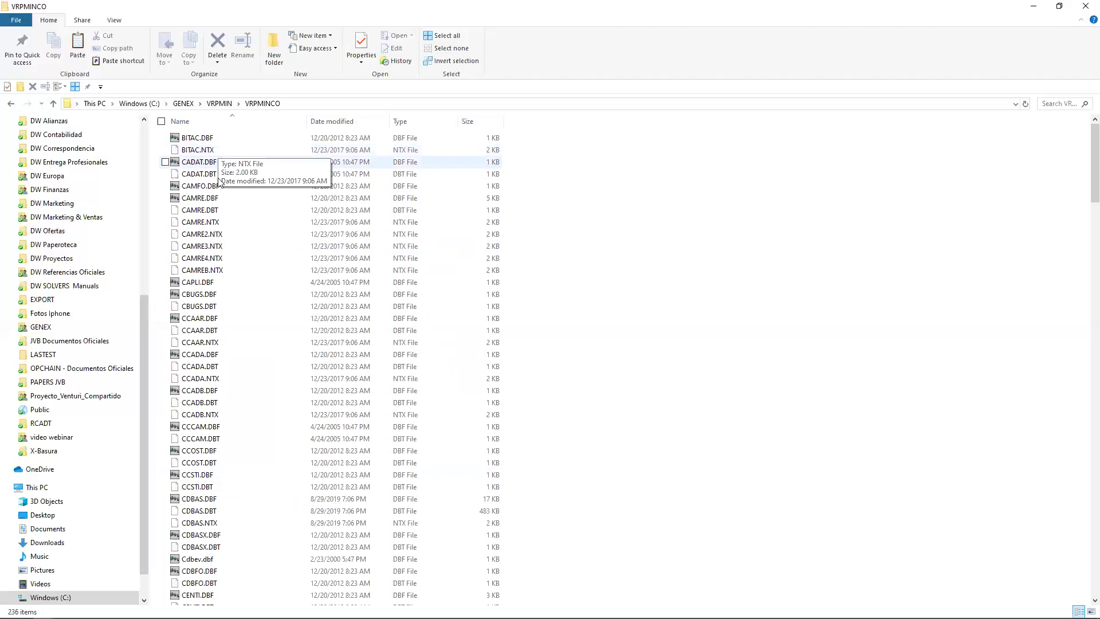
pyautogui.click(55, 103)
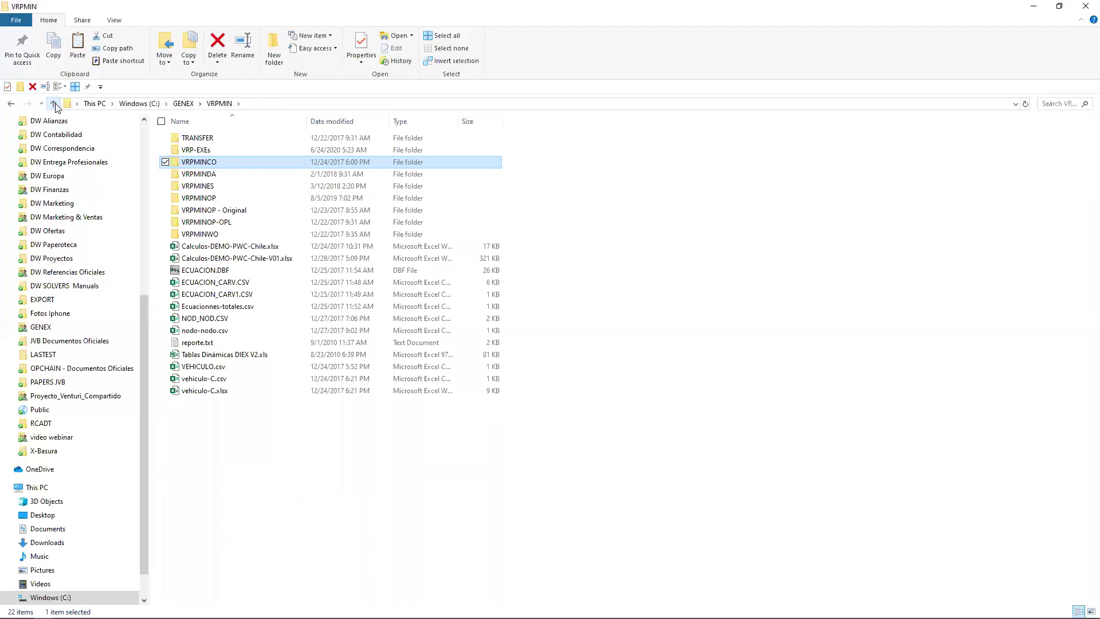
pyautogui.click(238, 158)
pyautogui.click(250, 160)
pyautogui.doubleClick(250, 165)
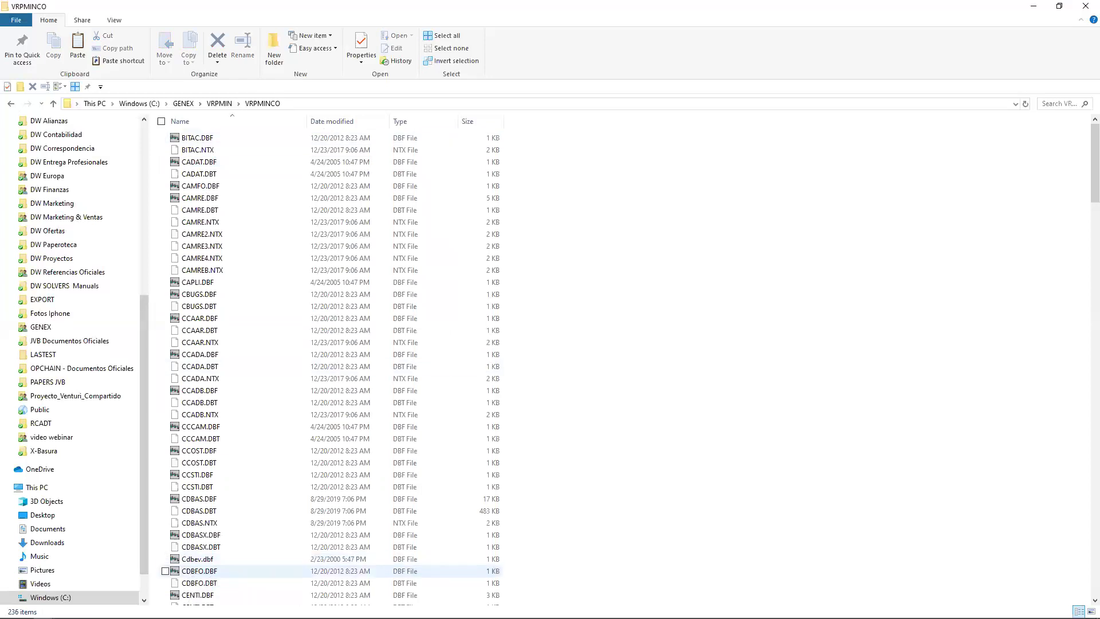
# - Switch to the GENEX-VRPMIN Menu Programador window and expand the Data Model, User Interfaz and Users branches
pyautogui.moveTo(170, 609)
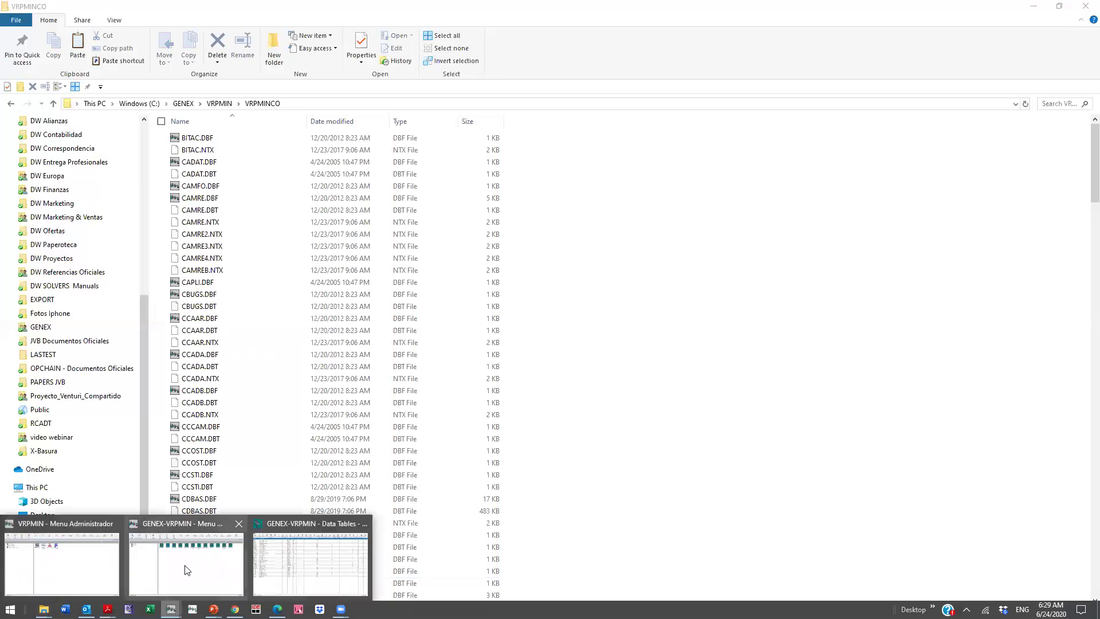
pyautogui.click(214, 569)
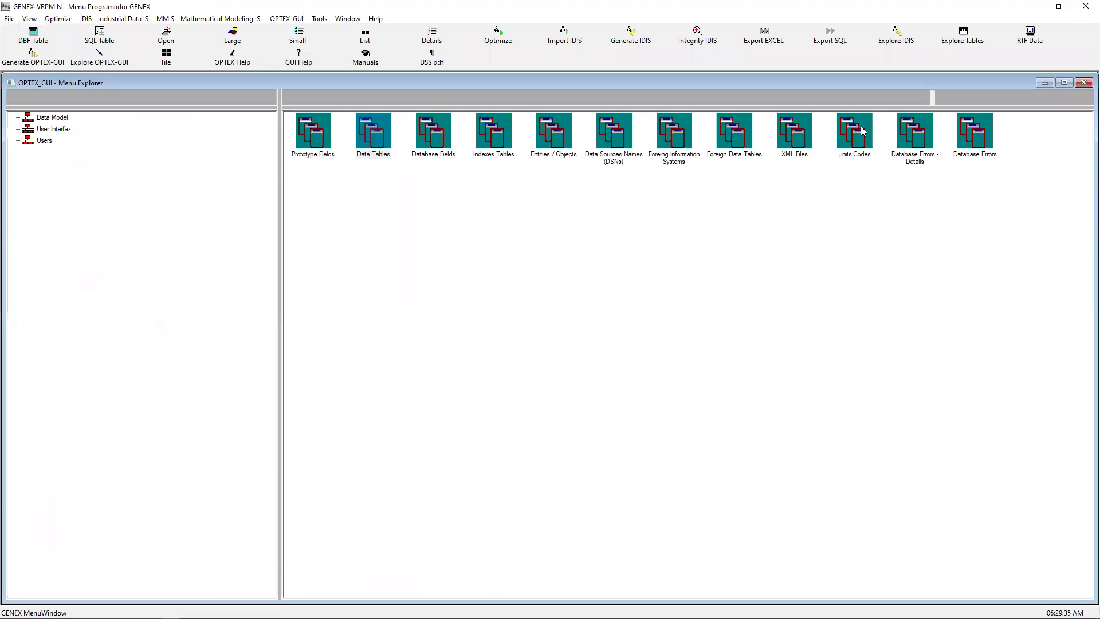
pyautogui.click(62, 118)
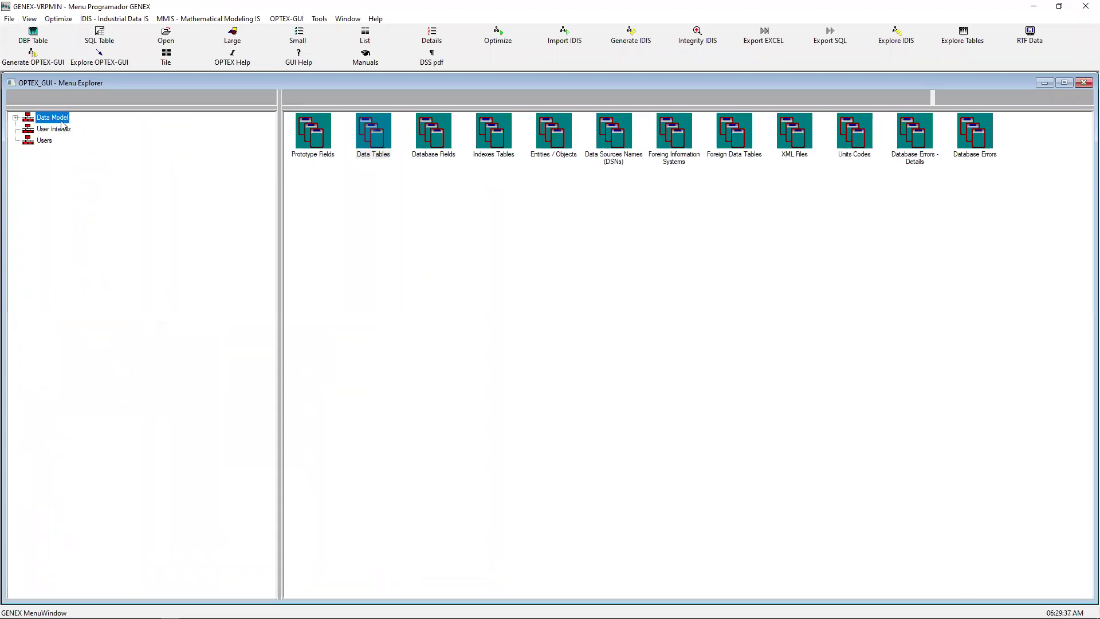
pyautogui.click(15, 118)
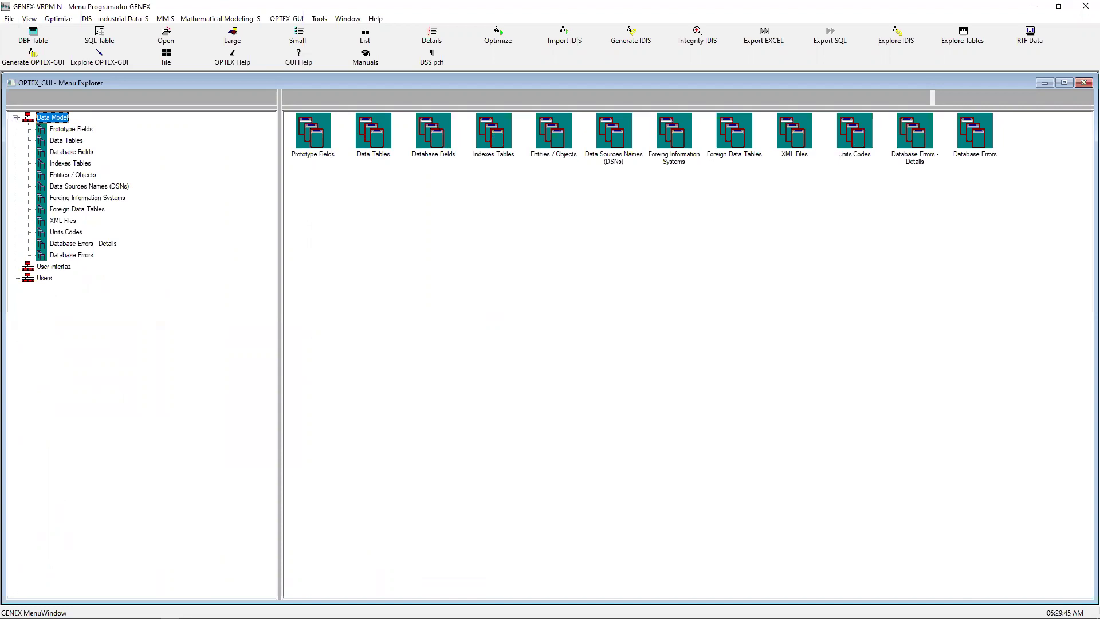
pyautogui.click(48, 267)
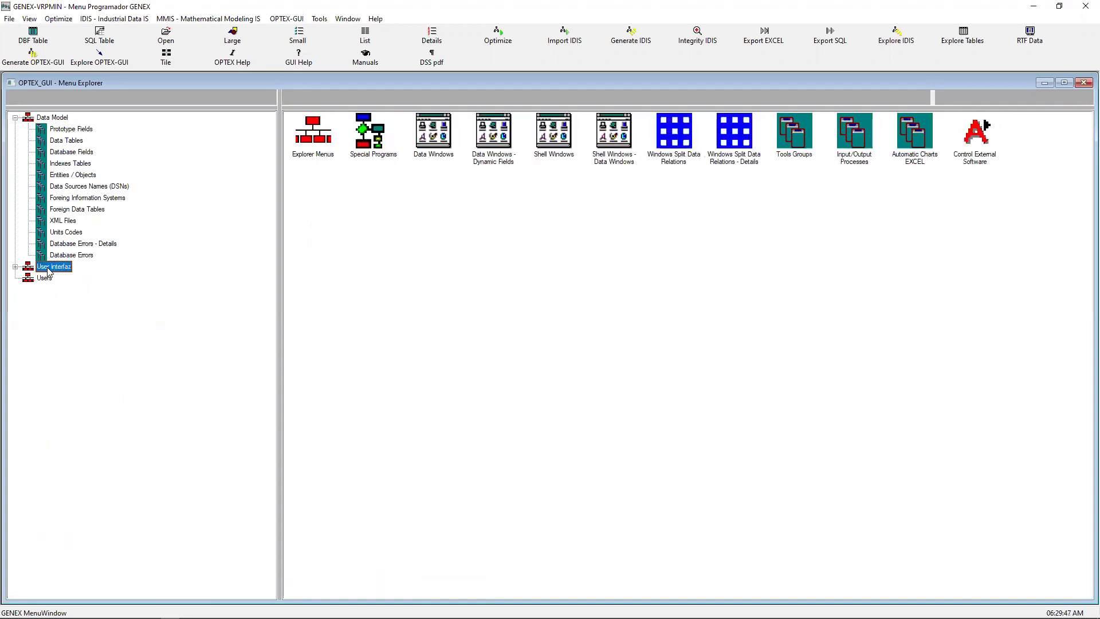
pyautogui.click(15, 267)
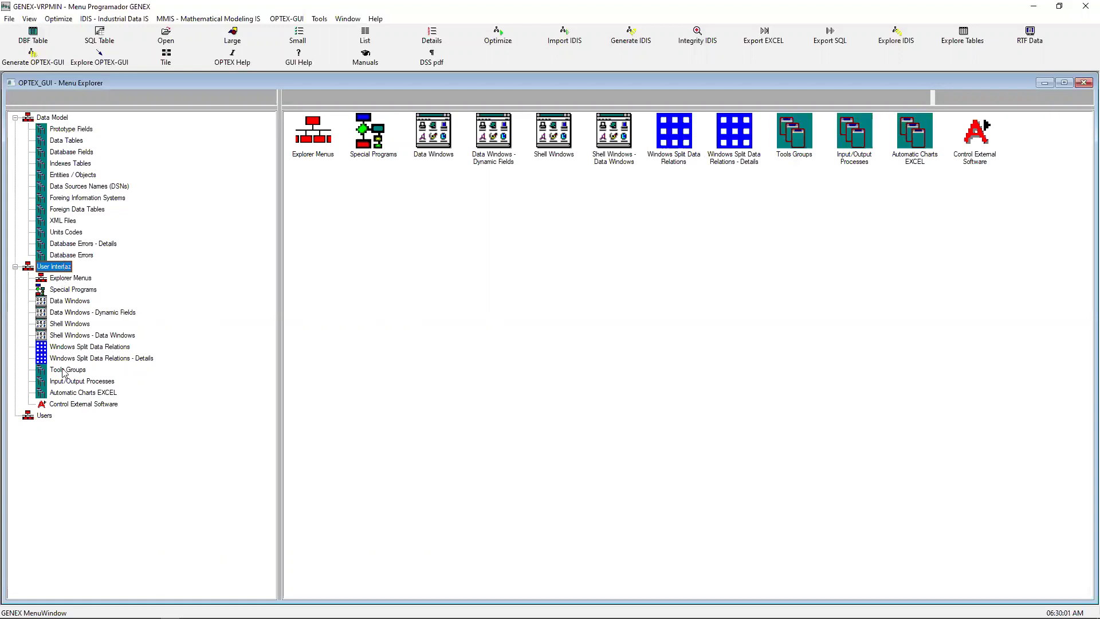
pyautogui.click(45, 417)
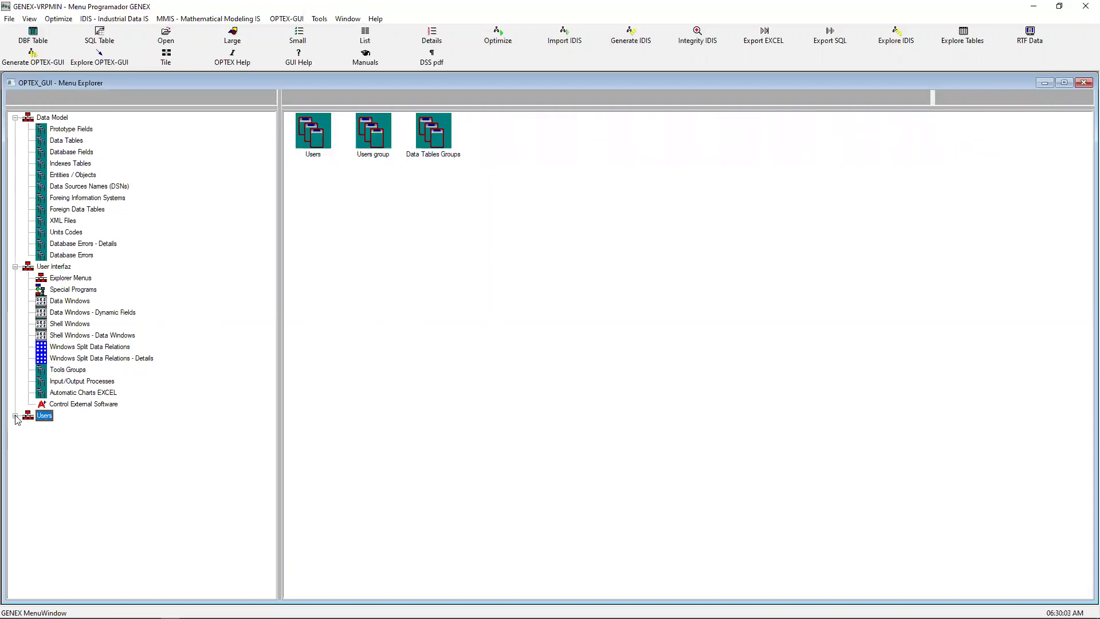
pyautogui.click(15, 416)
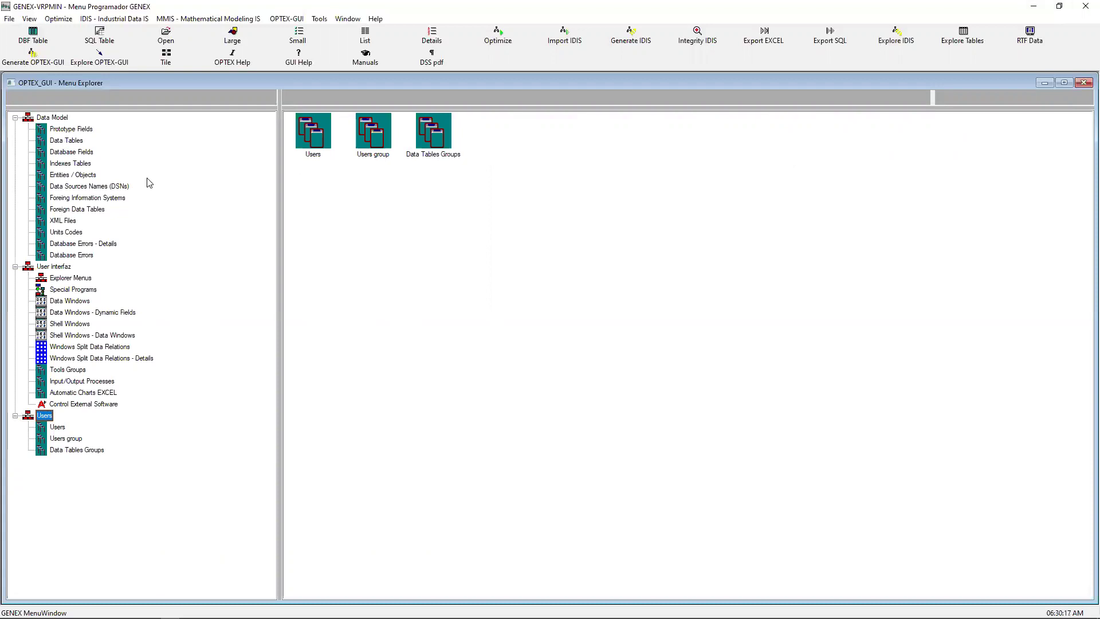
# - Switch to the GENEX-VRPMIN Data Tables window and open the list of linked tables for ORDENES
pyautogui.moveTo(117, 615)
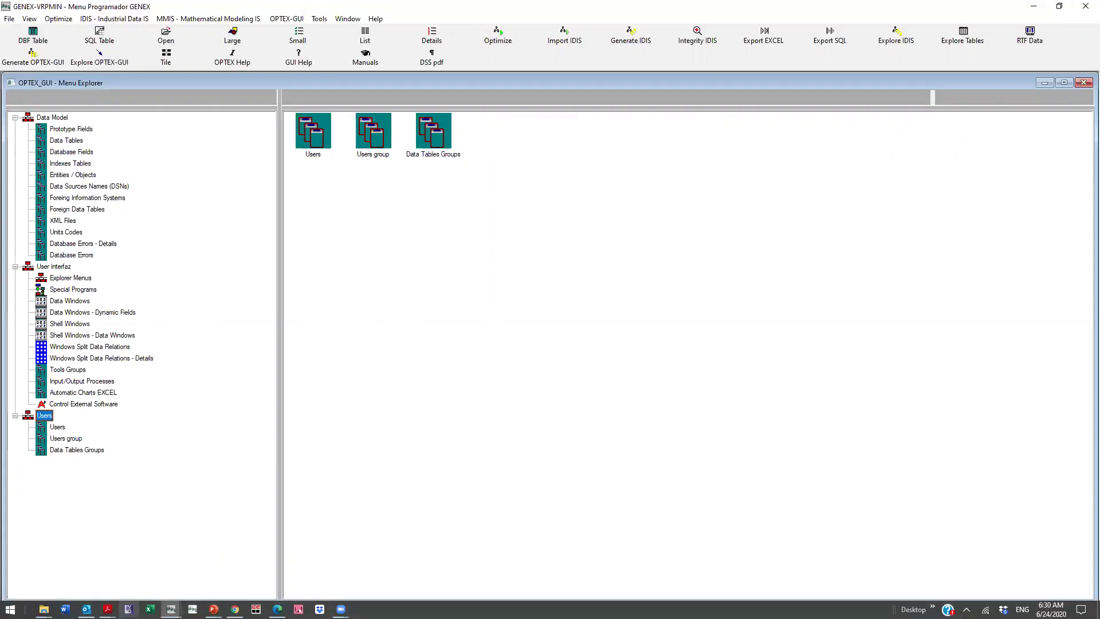
pyautogui.moveTo(86, 609)
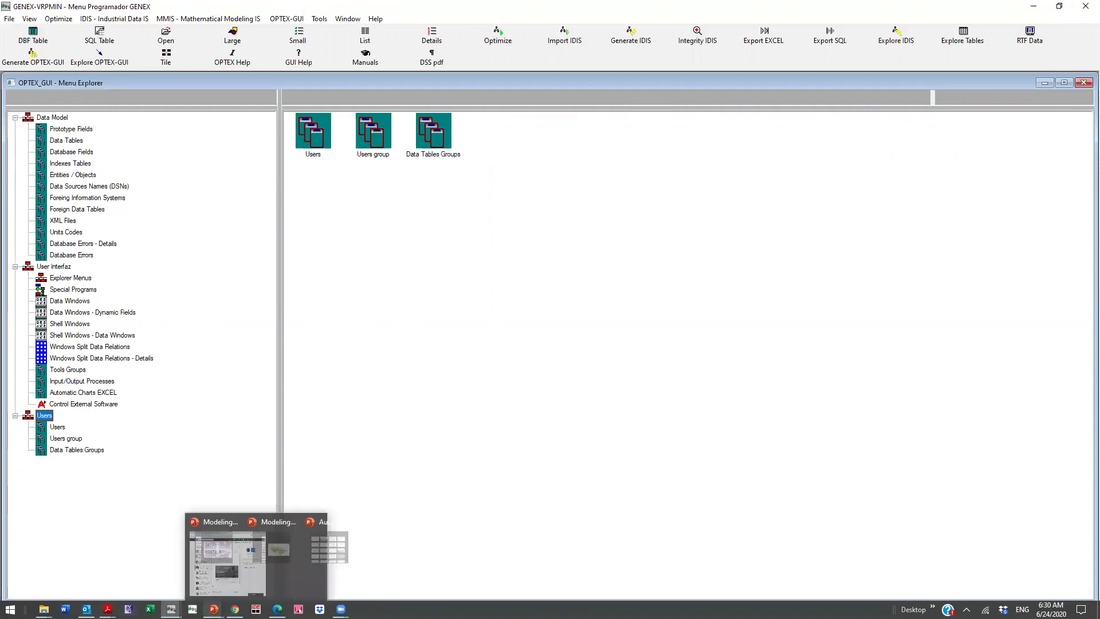
pyautogui.moveTo(171, 609)
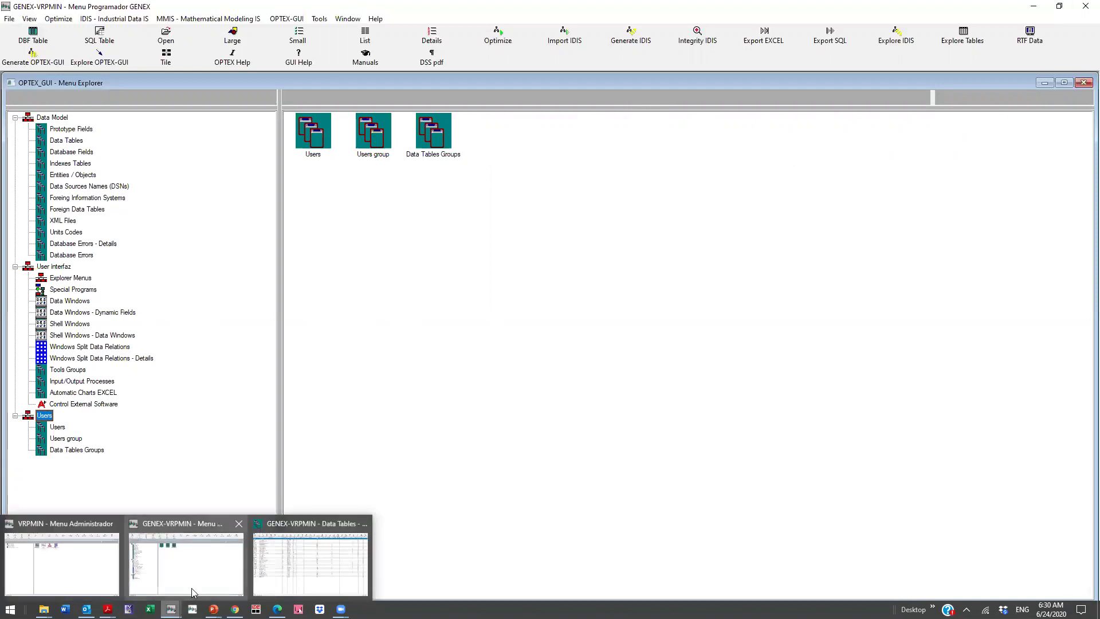
pyautogui.click(287, 563)
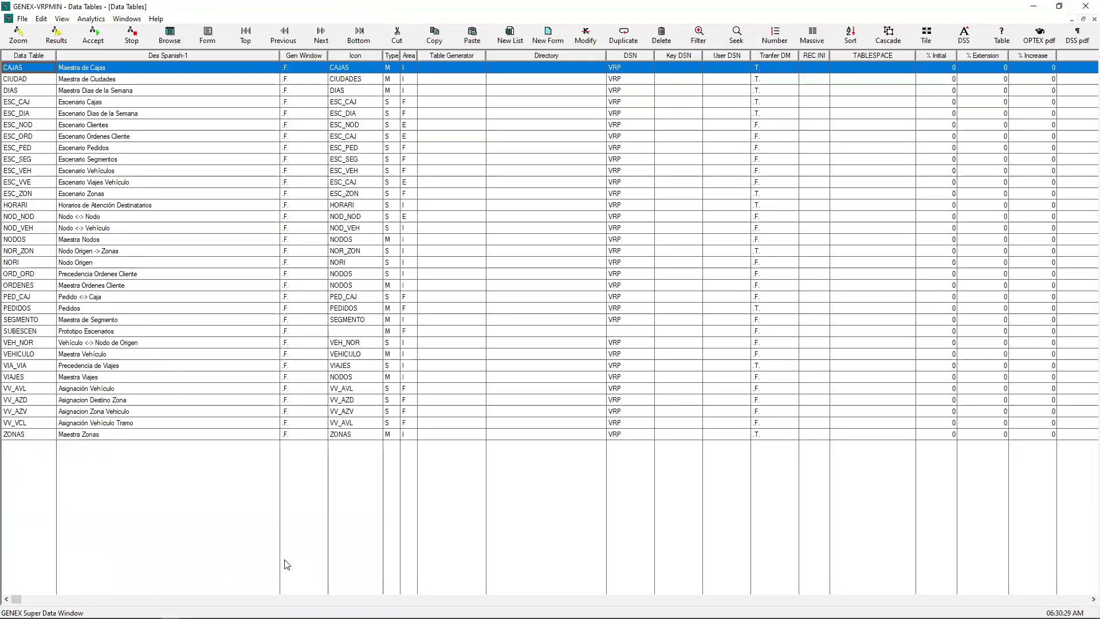
pyautogui.click(157, 284)
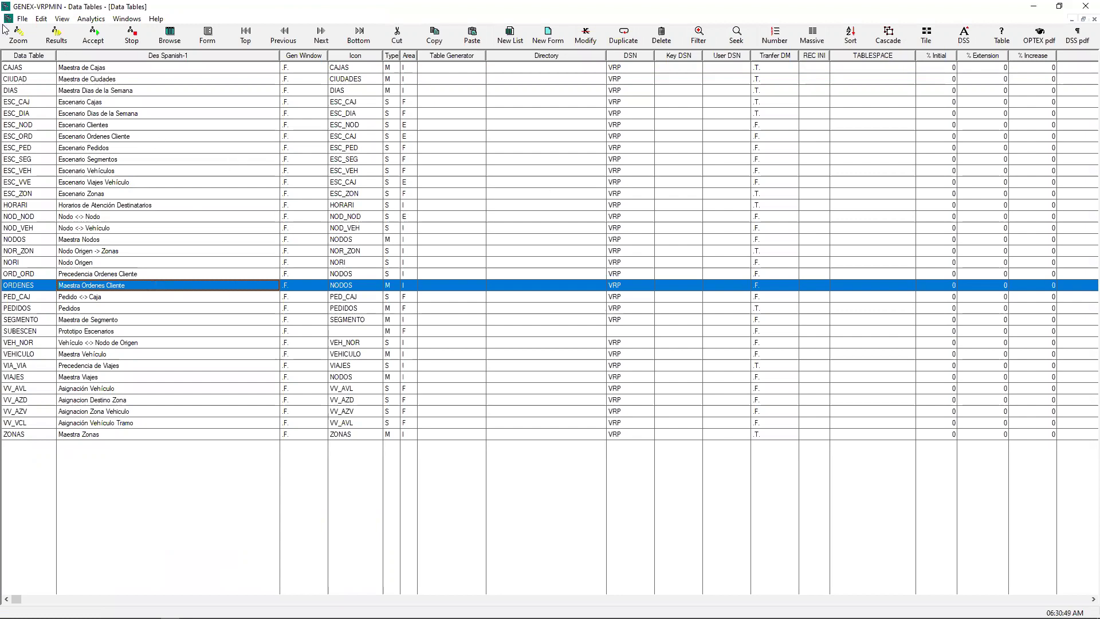
pyautogui.click(20, 36)
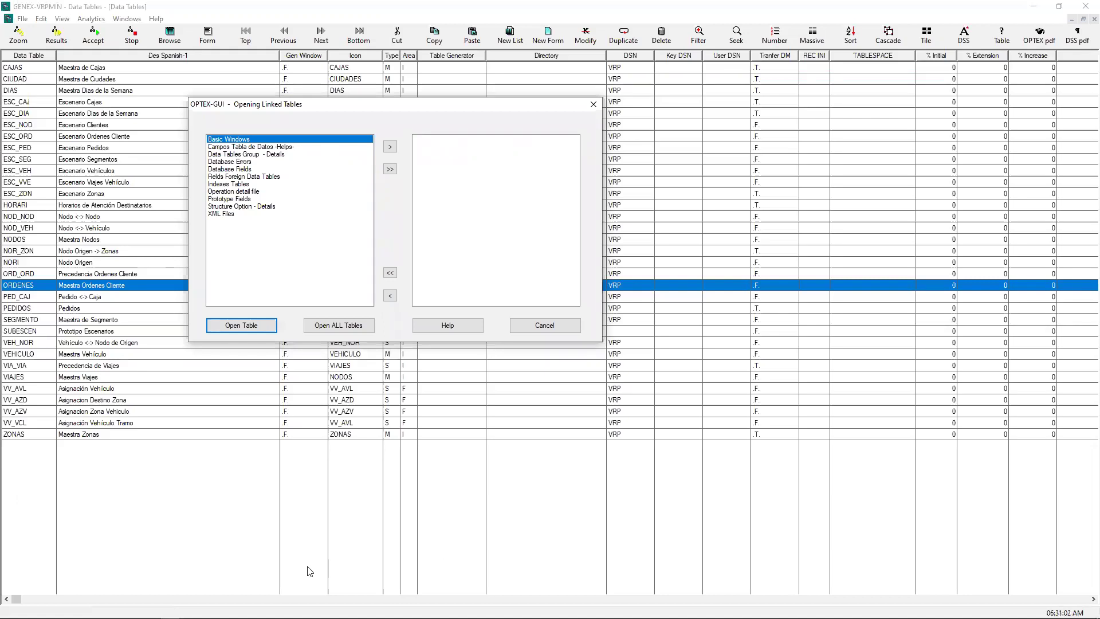
# - In the VRPMIN Menu Administrador window, view the Tablas Maestras of Sistema Información, select Maestra Vehículo and return to the Data Tables window
pyautogui.moveTo(309, 616)
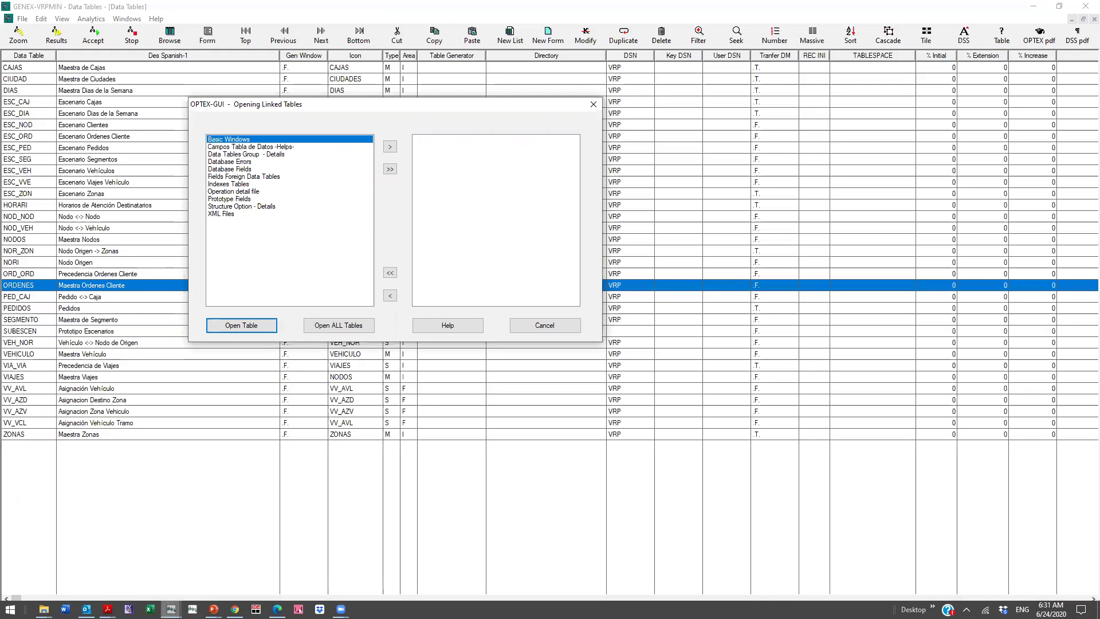
pyautogui.moveTo(171, 609)
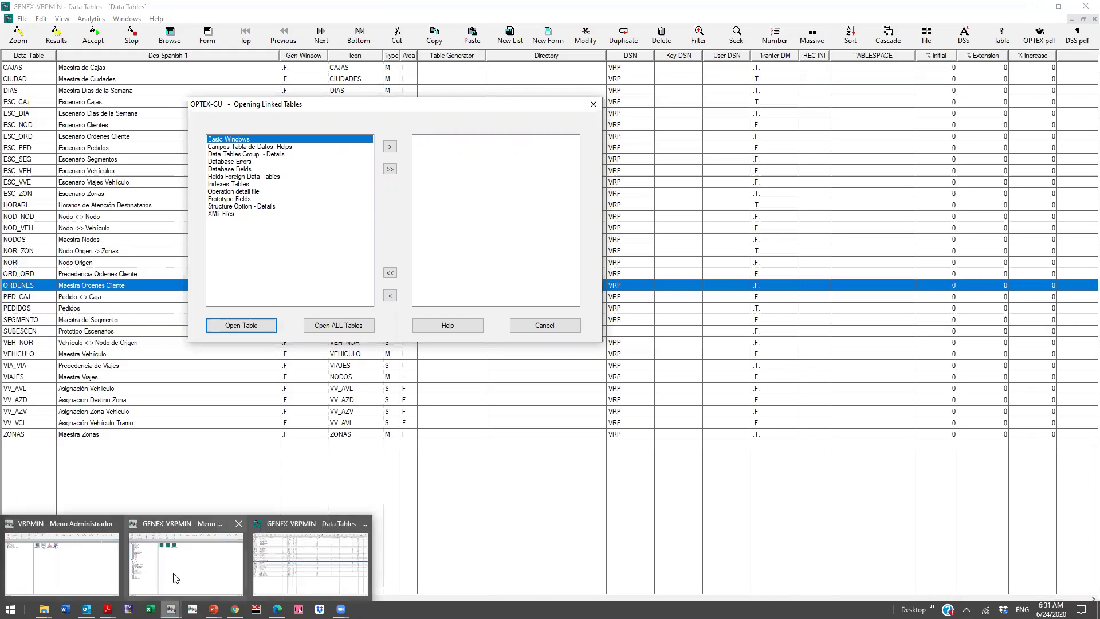
pyautogui.click(82, 562)
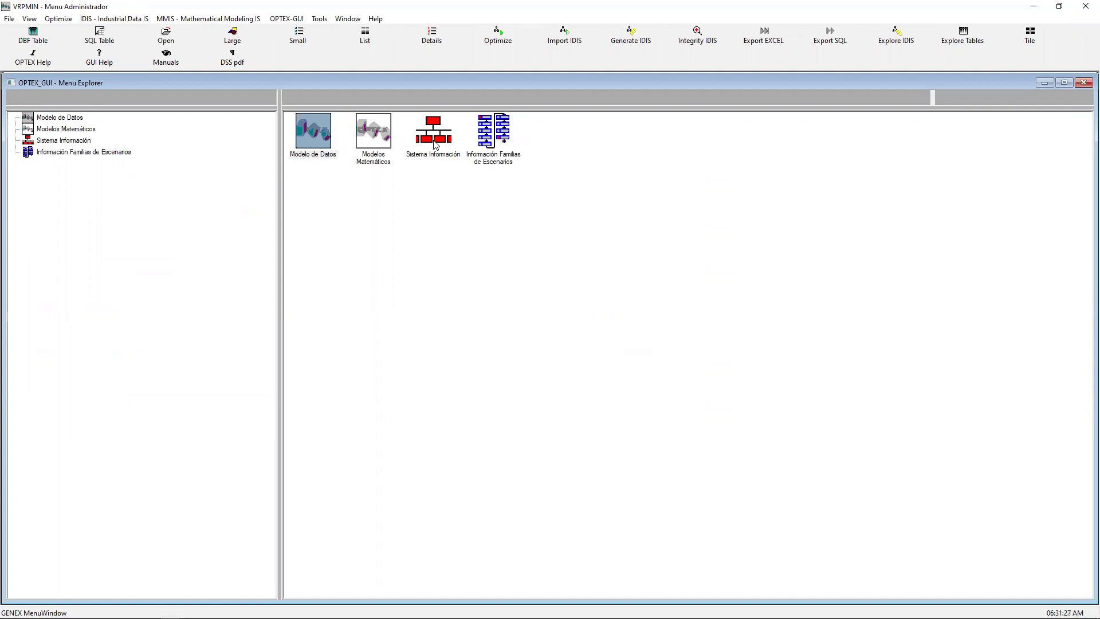
pyautogui.click(434, 137)
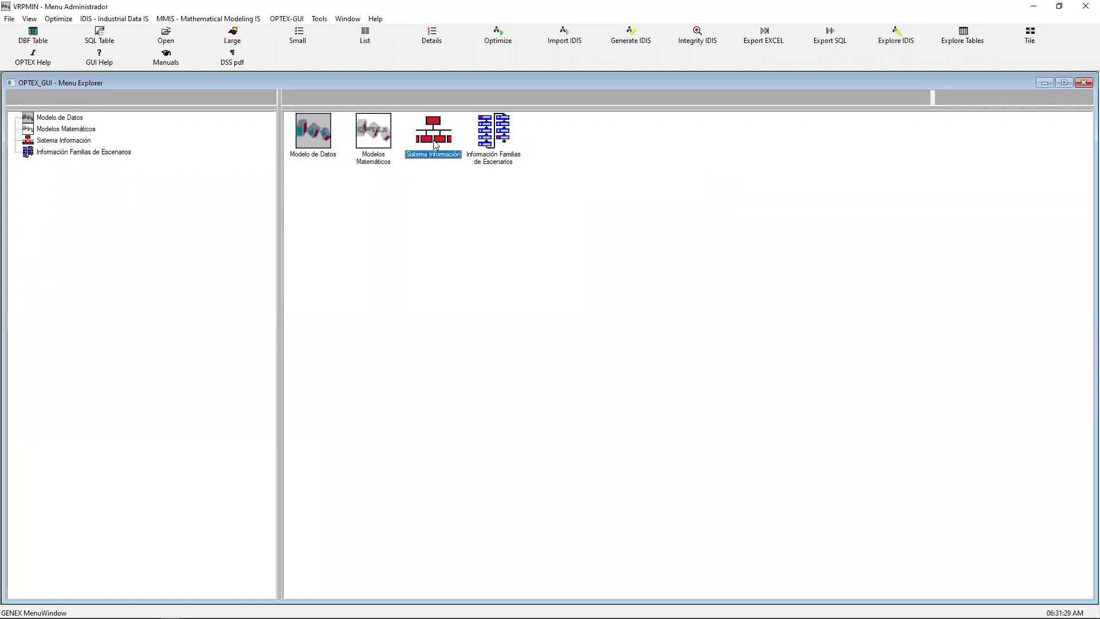
pyautogui.doubleClick(436, 143)
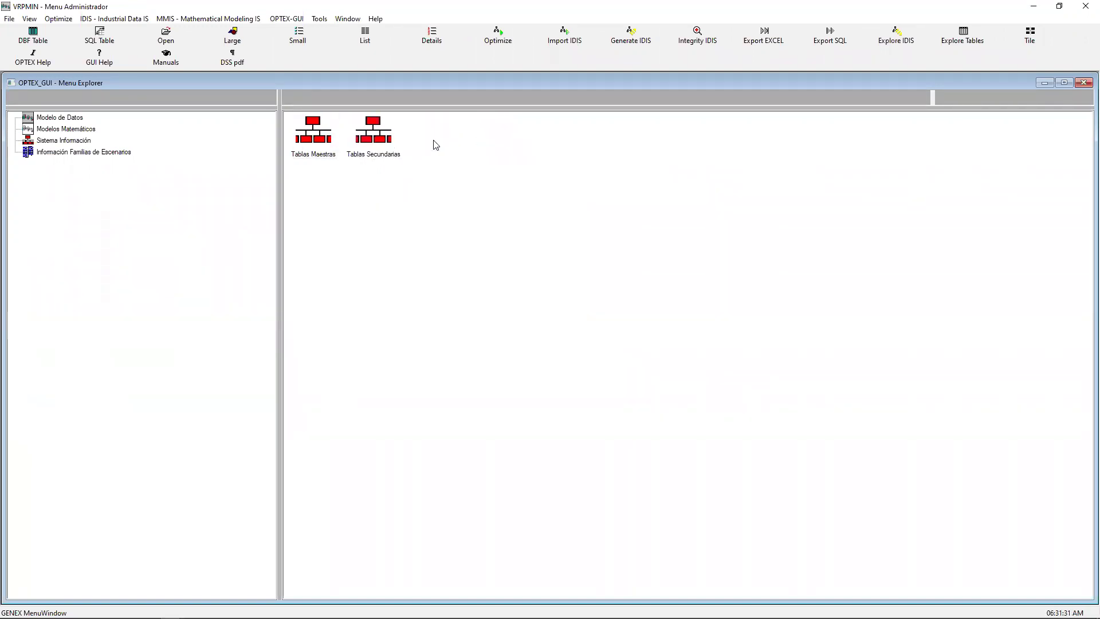
pyautogui.doubleClick(323, 147)
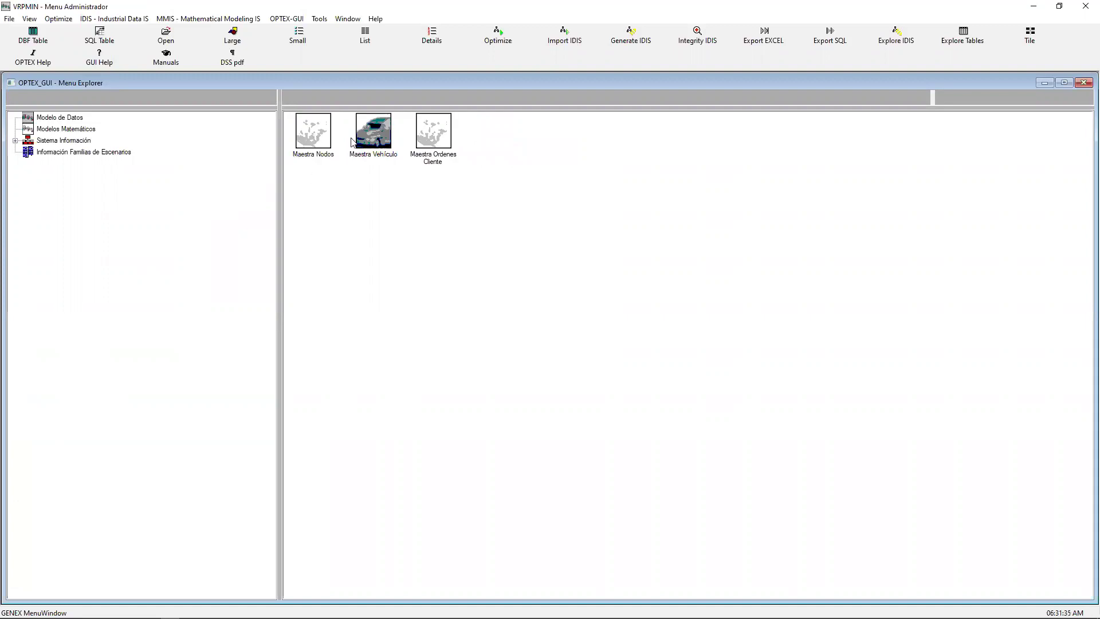
pyautogui.click(377, 140)
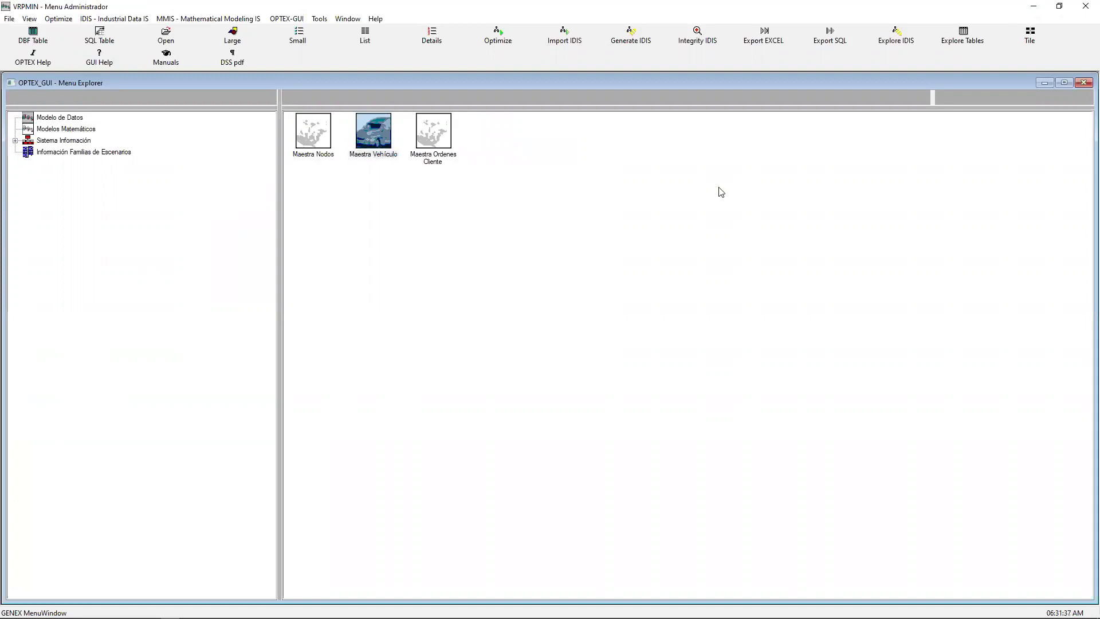
pyautogui.click(1036, 10)
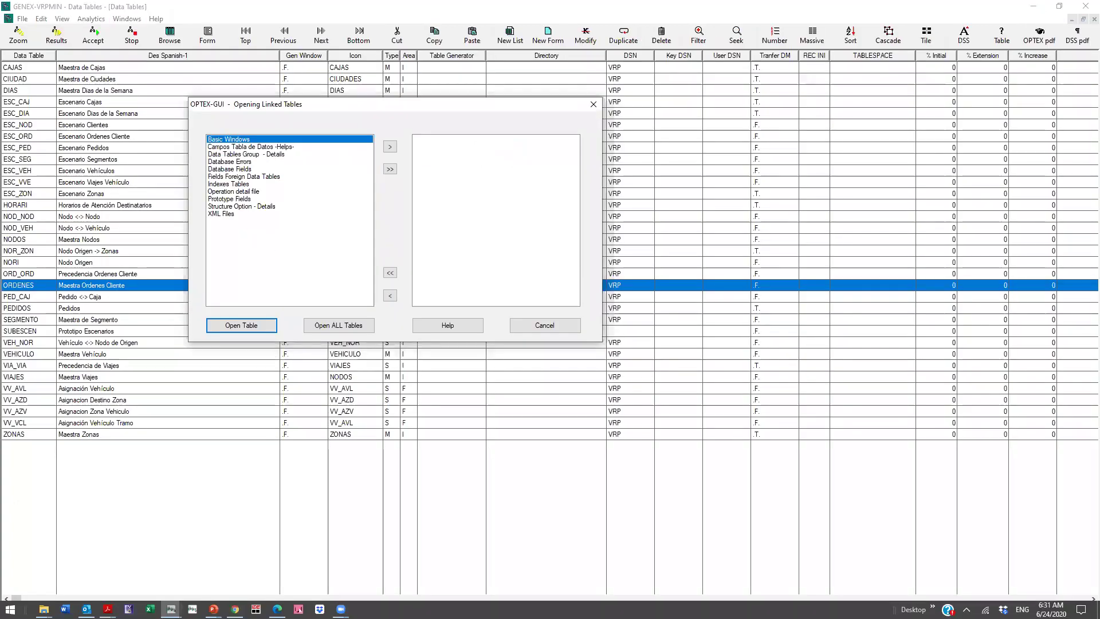
pyautogui.click(170, 609)
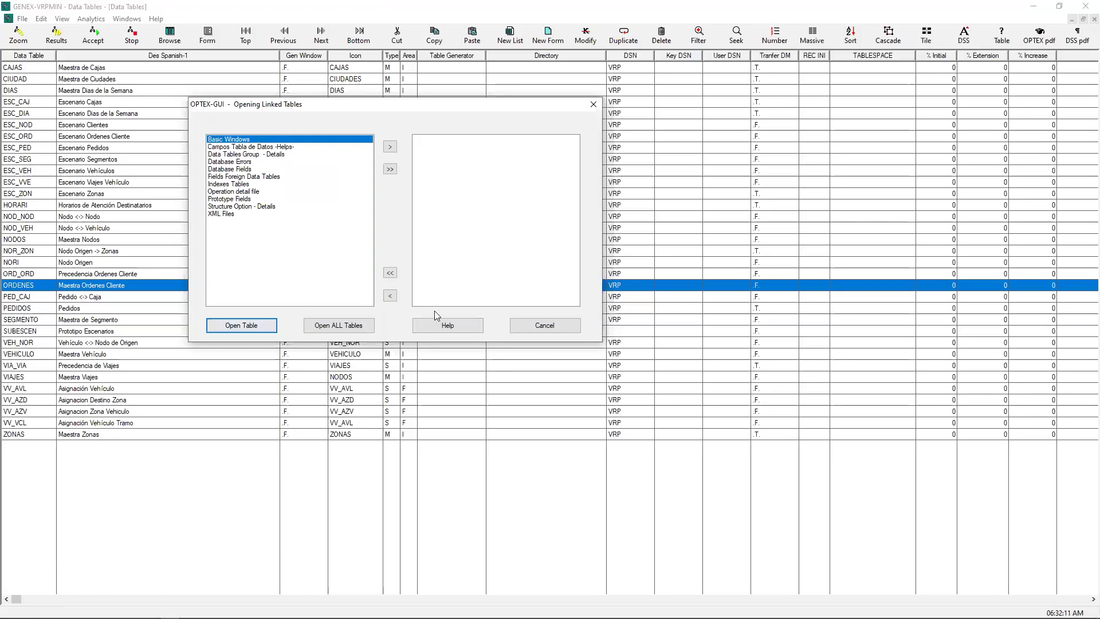
# - Open the Database Fields linked to the ORDENES table alongside the Data Tables list, and view the fields of NOD_NOD
pyautogui.click(558, 325)
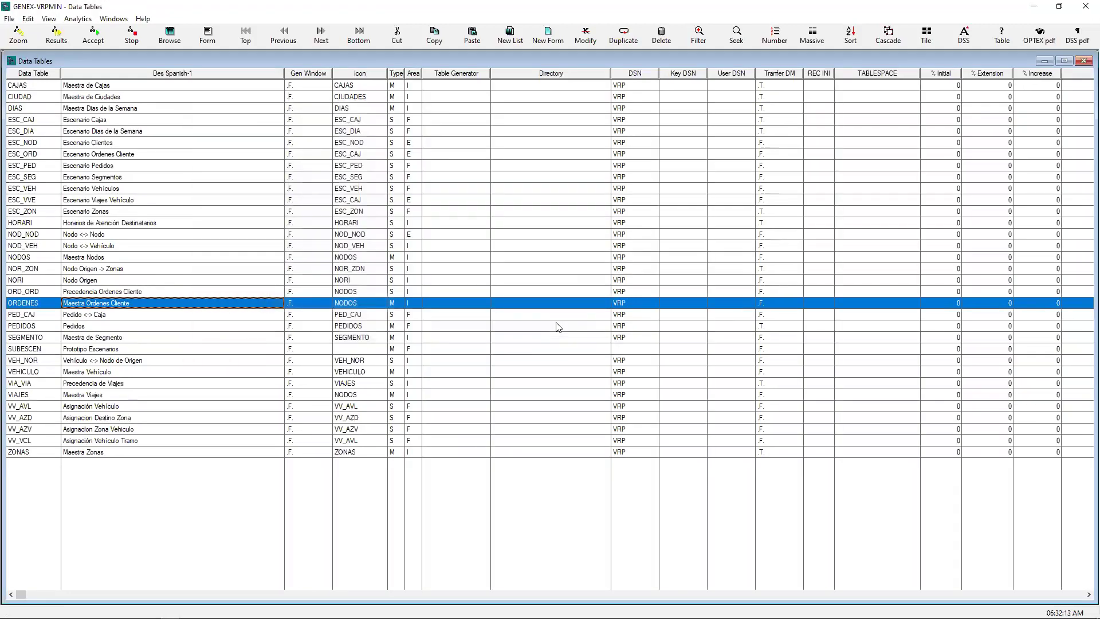
pyautogui.click(26, 35)
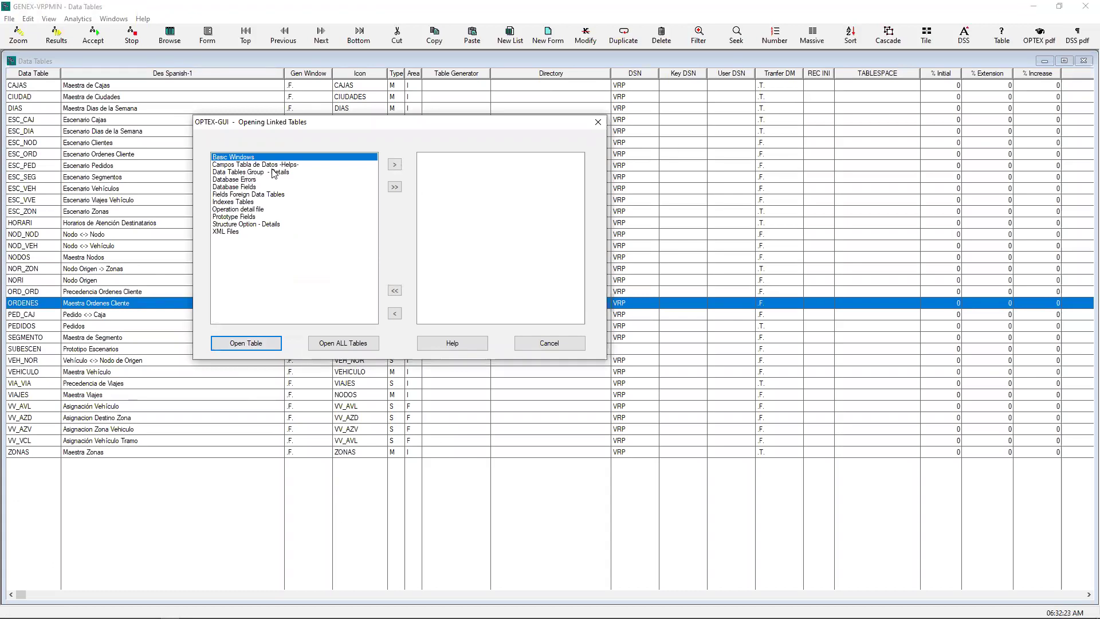
pyautogui.click(248, 187)
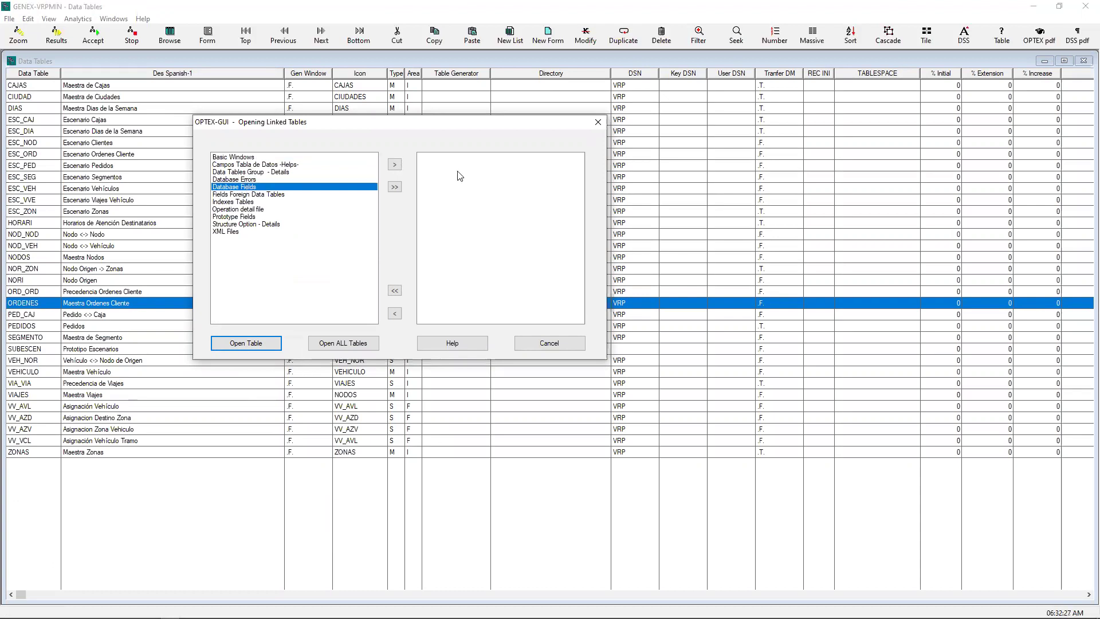
pyautogui.click(395, 164)
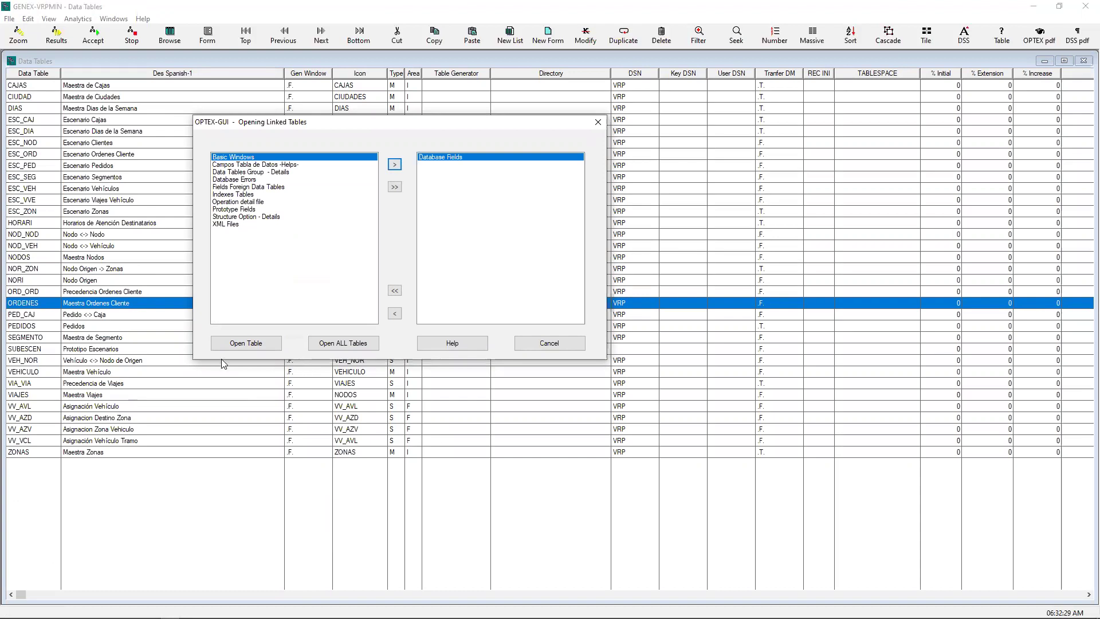
pyautogui.click(243, 344)
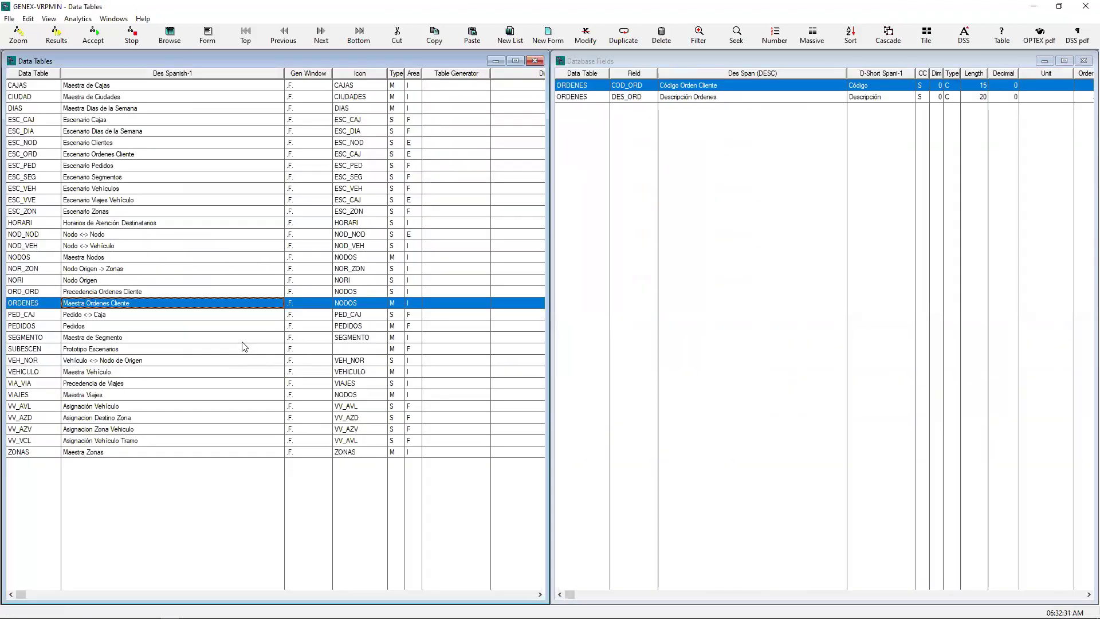
pyautogui.click(272, 235)
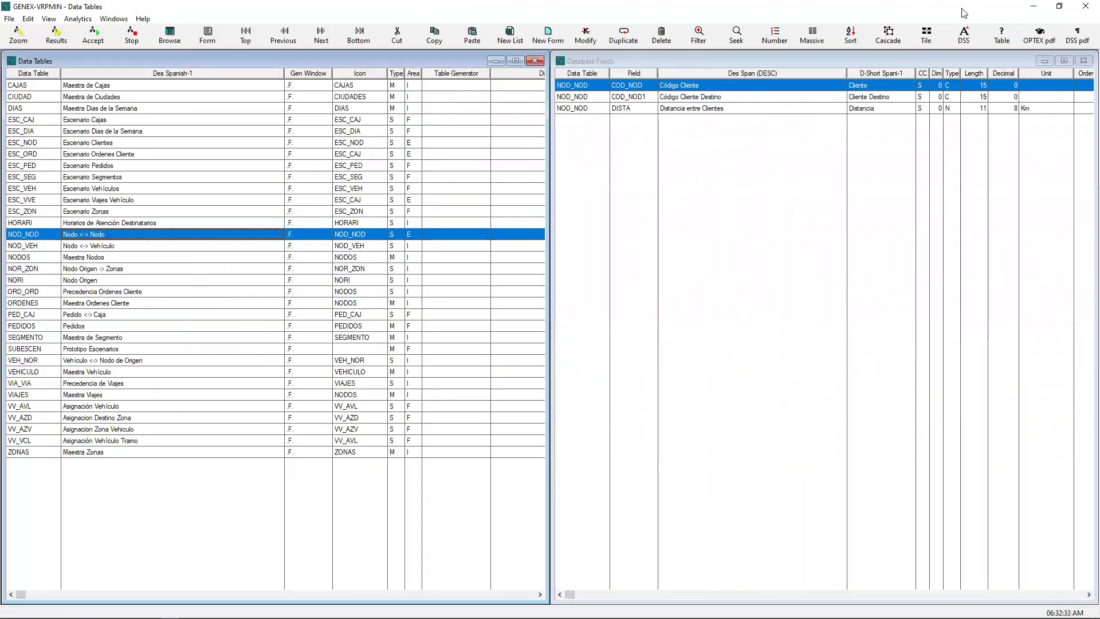
# - Minimize the Data Tables window and switch to the Zoom meeting controls
pyautogui.click(1033, 7)
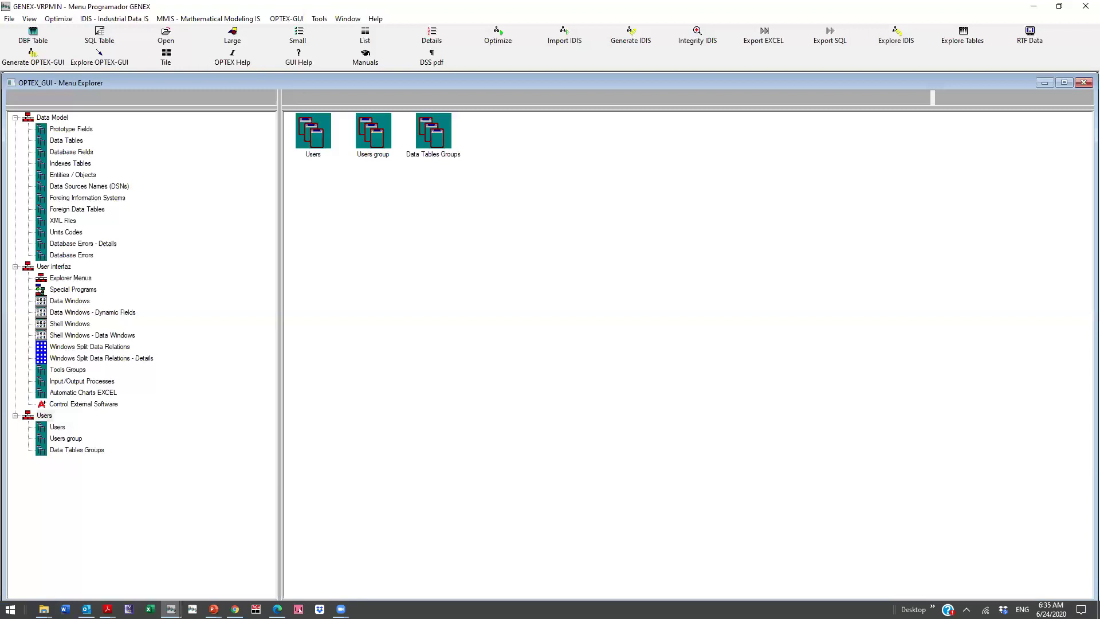
pyautogui.click(341, 609)
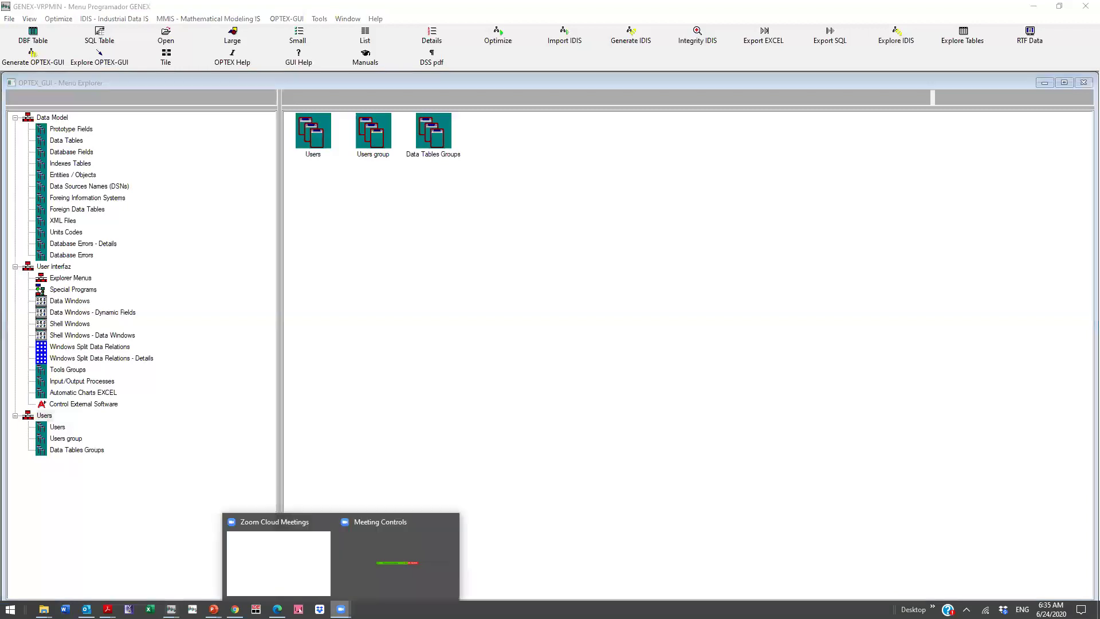
pyautogui.click(393, 550)
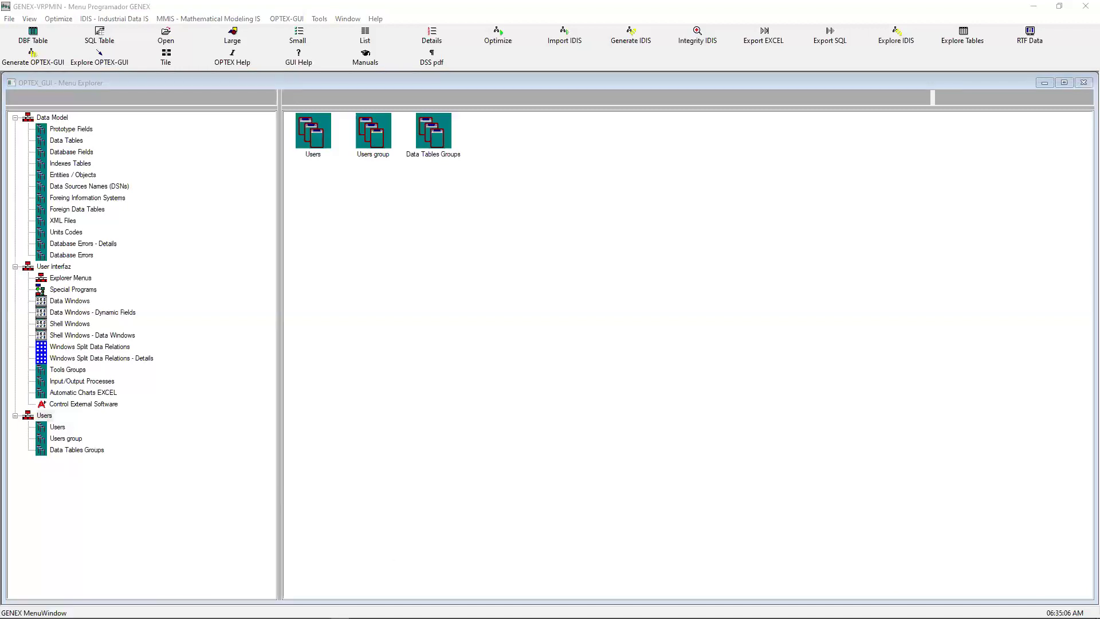